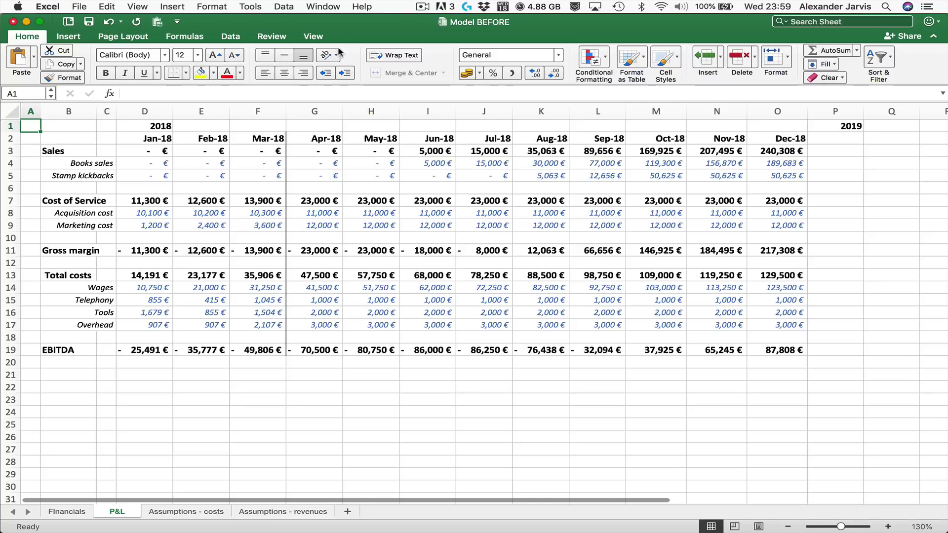
# Review the P&L and cost assumptions sheets of the Model BEFORE workbook, and move on to the revenue assumptions.
pyautogui.scroll(2, 298, 349)
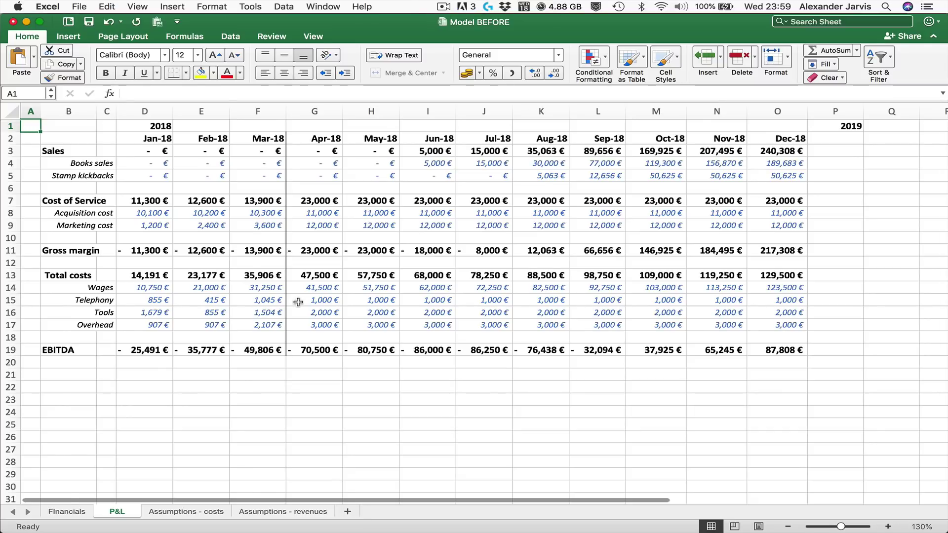
pyautogui.hotkey('ctrl', 'pagedown')
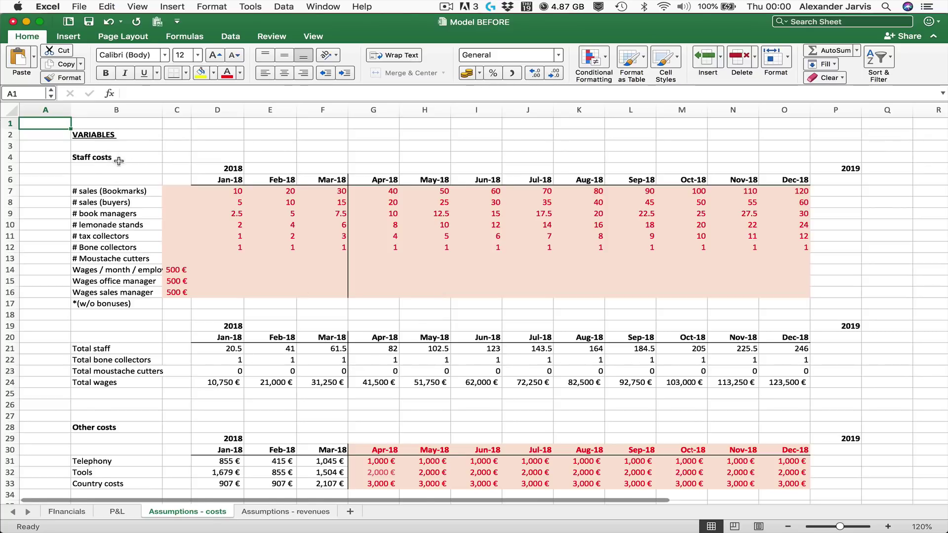
pyautogui.scroll(-4, 130, 382)
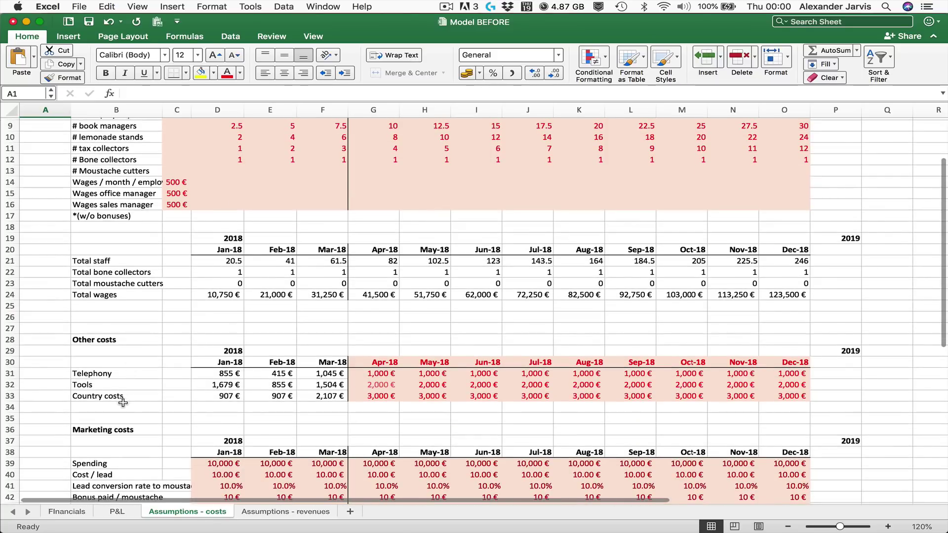
pyautogui.scroll(-6, 123, 403)
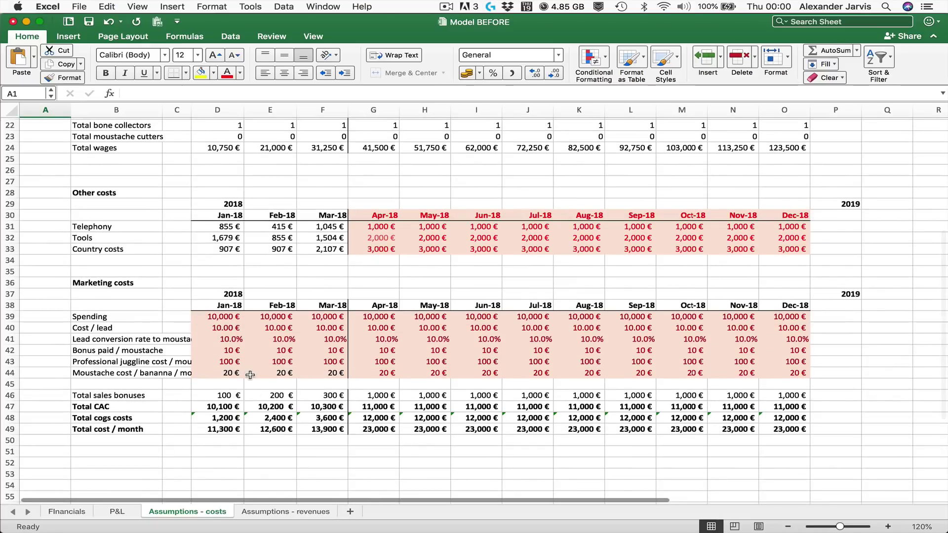
pyautogui.scroll(10, 251, 372)
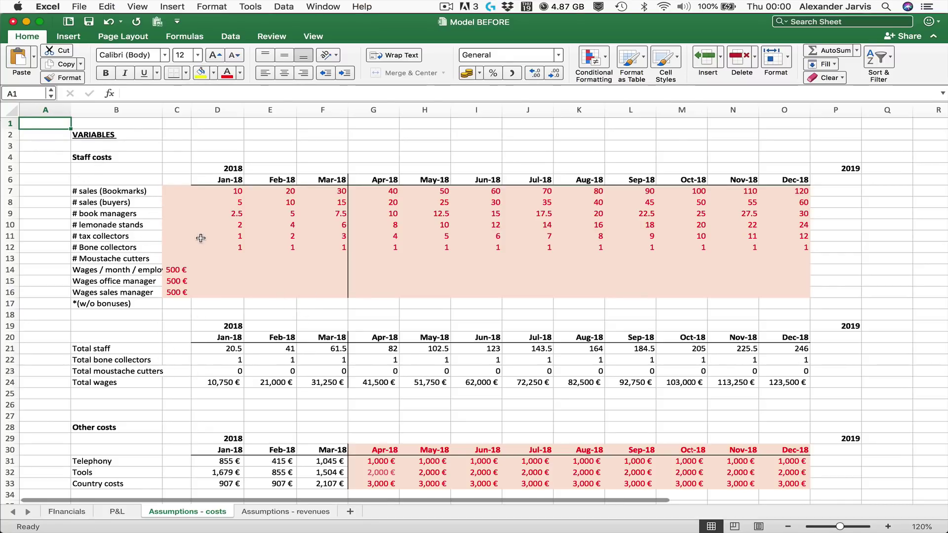
pyautogui.hotkey('ctrl', 'pagedown')
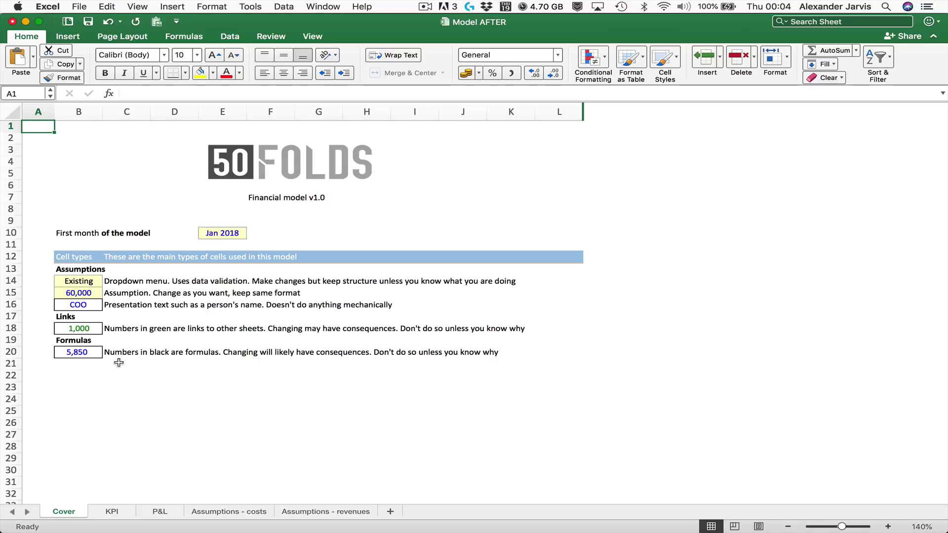
# Review the KPI and P&L sheets of the Model AFTER workbook, inspecting the April portfolio formula on the KPI sheet.
pyautogui.hotkey('ctrl', 'pagedown')
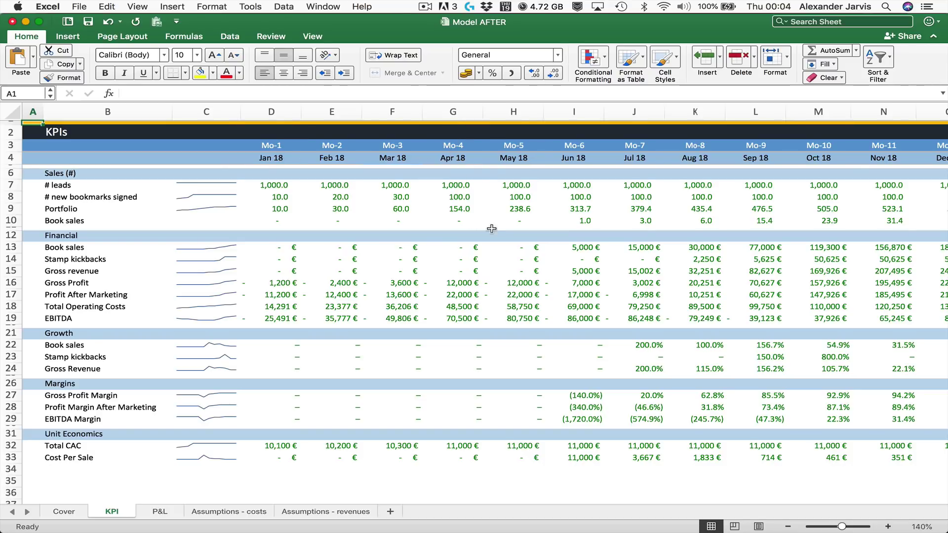
pyautogui.click(434, 215)
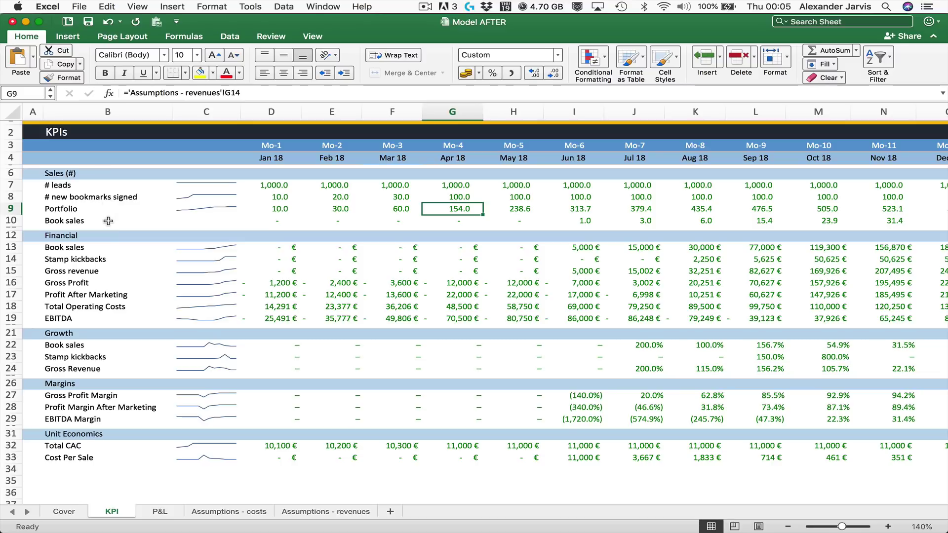
pyautogui.hotkey('ctrl', 'pagedown')
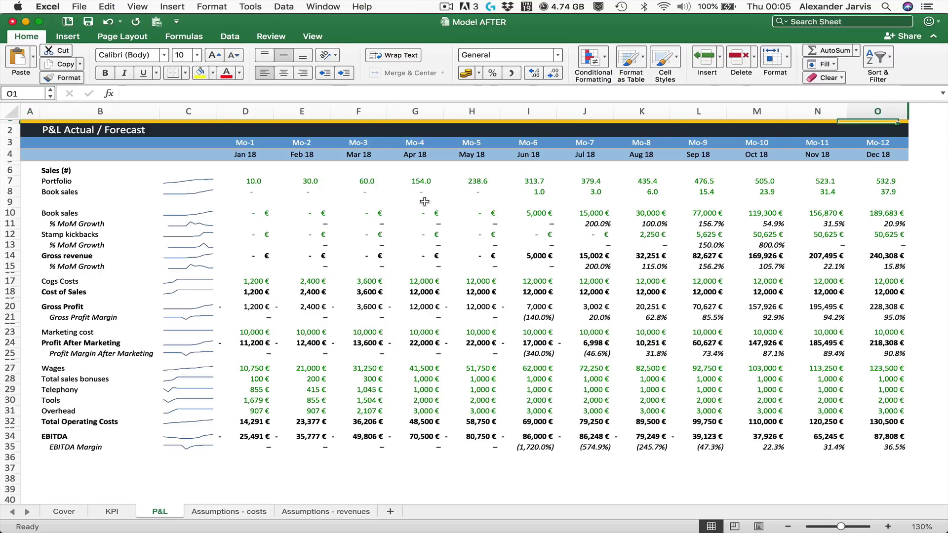
pyautogui.hotkey('ctrl', 'Right')
pyautogui.hotkey('ctrl', 'Left')
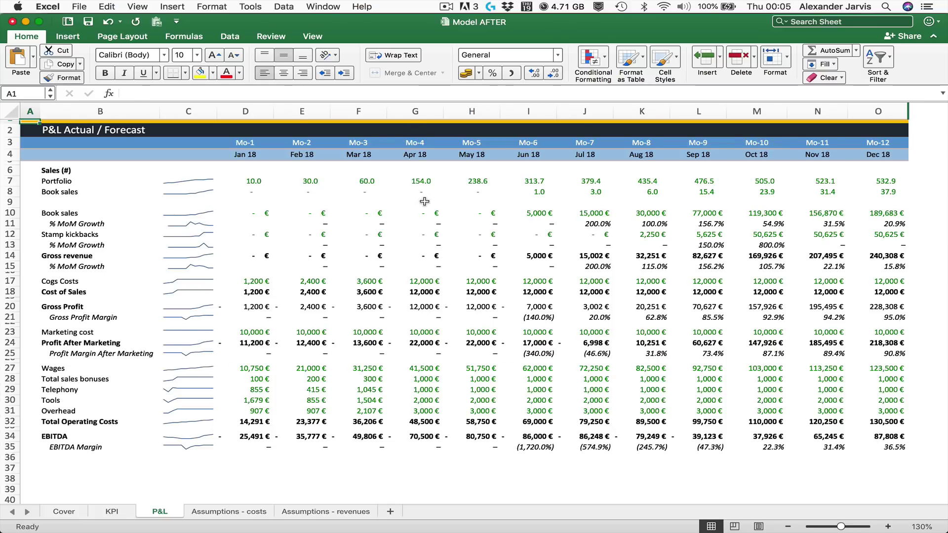
# Examine the cost assumptions sheet through the total cost rows and inspect the April lead conversion rate formula.
pyautogui.hotkey('ctrl', 'pagedown')
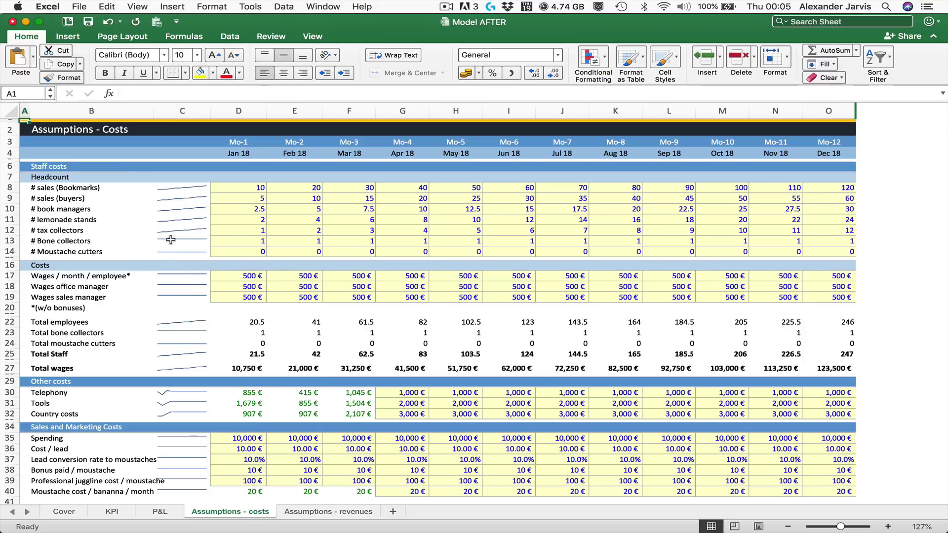
pyautogui.scroll(-6, 210, 328)
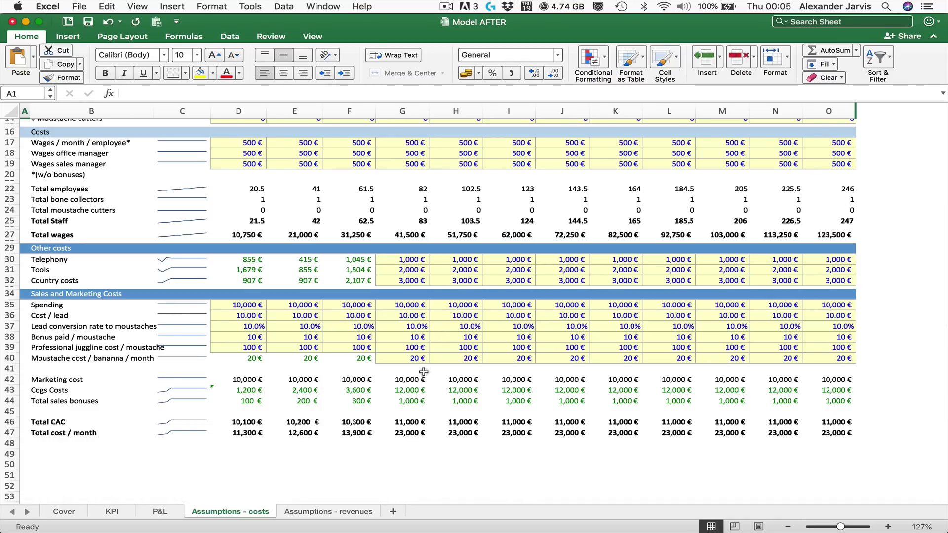
pyautogui.click(408, 330)
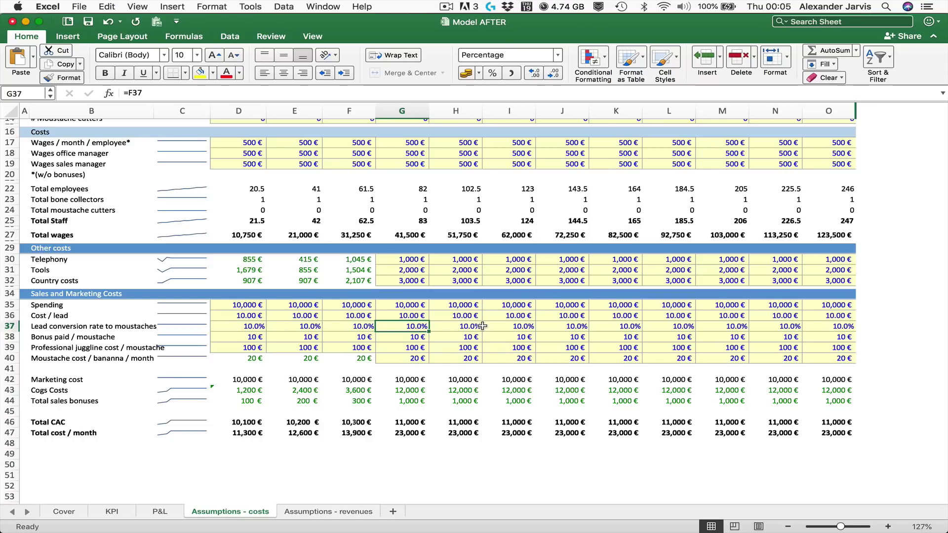
pyautogui.scroll(8, 482, 326)
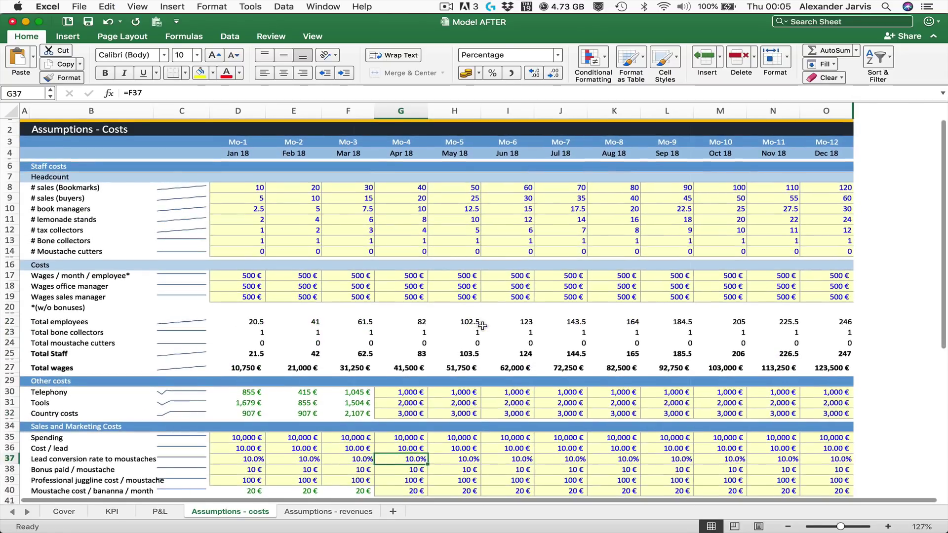
# Examine the Book Sales and Stamp Broking assumptions on the revenue sheet, and go back to the P&L sheet.
pyautogui.hotkey('ctrl', 'pagedown')
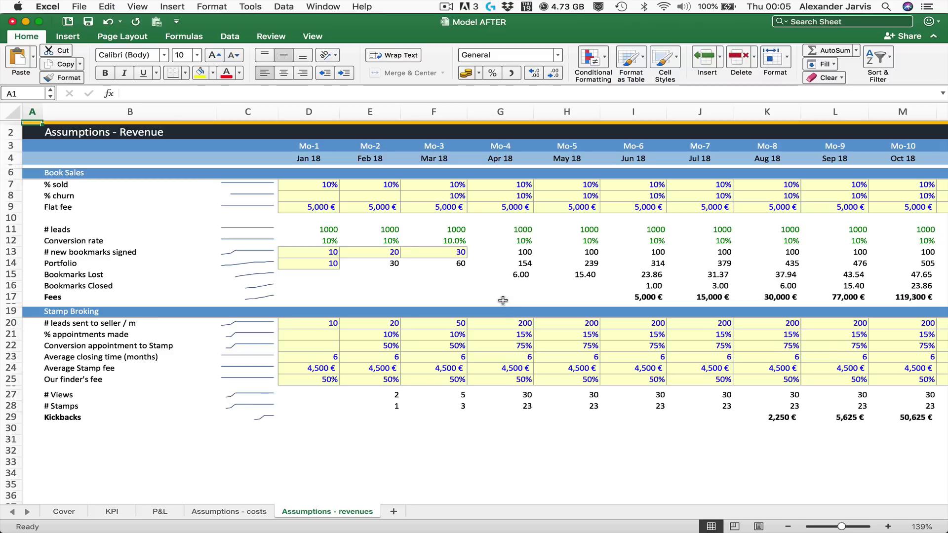
pyautogui.hscroll(5, 503, 300)
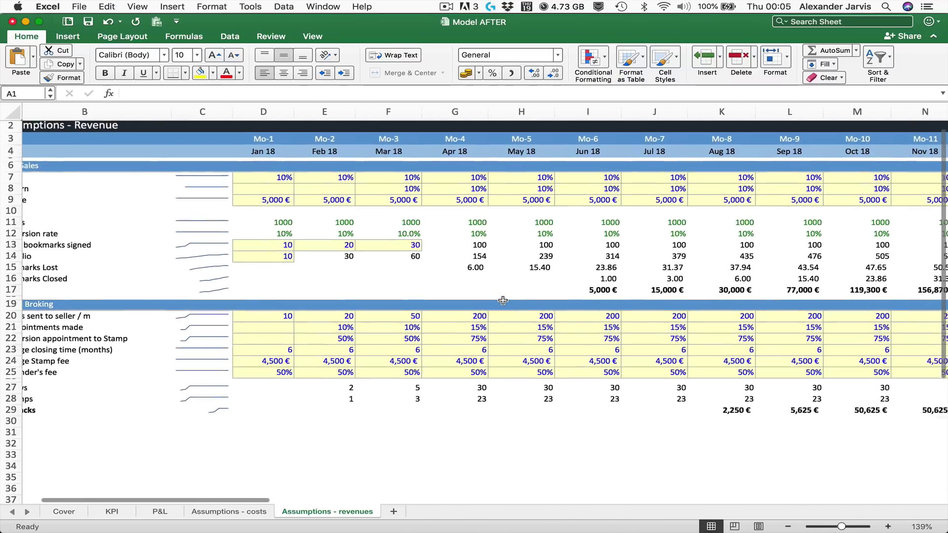
pyautogui.hscroll(-5, 503, 300)
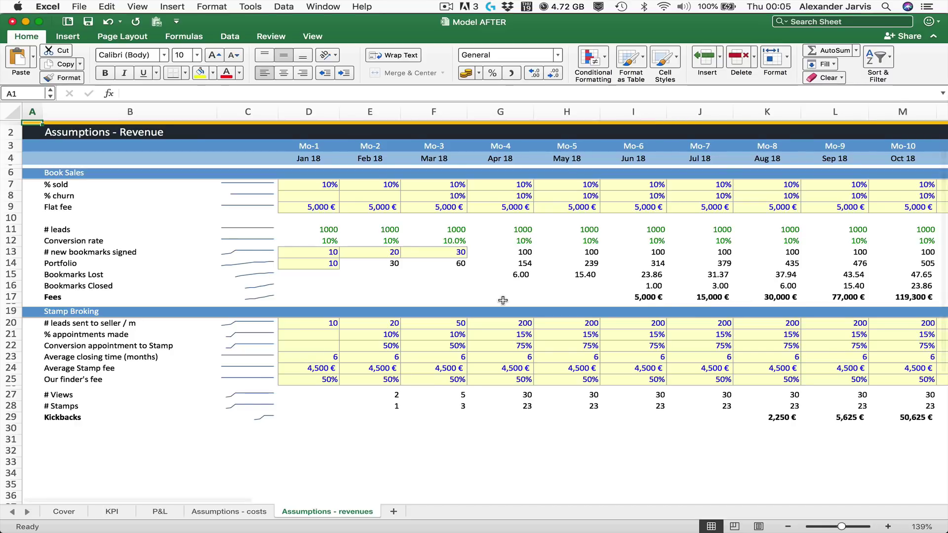
pyautogui.hotkey('ctrl', 'pageup')
pyautogui.hotkey('ctrl', 'pageup')
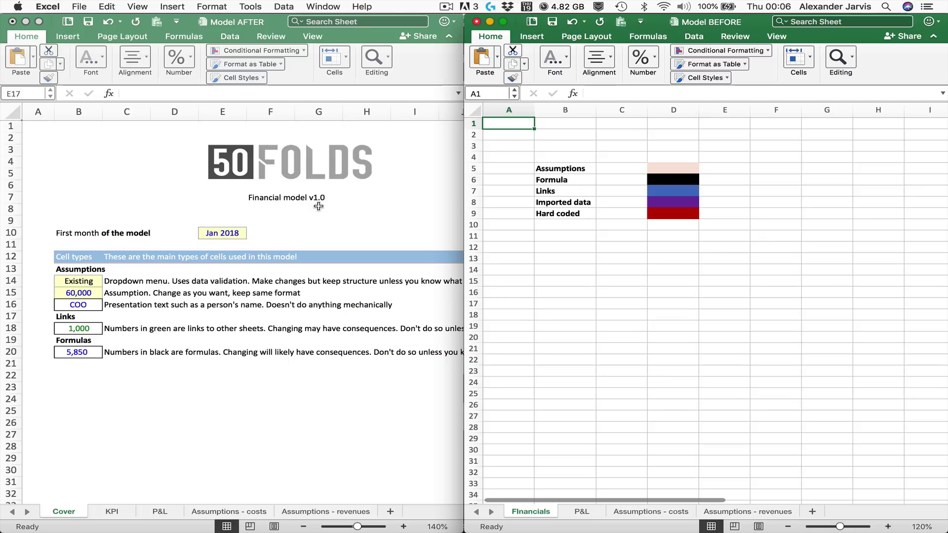
# Trace the Cover sheet's first-month date to its dependent on the KPI sheet and back, check the presentation text legend, and return to KPI.
pyautogui.click(222, 232)
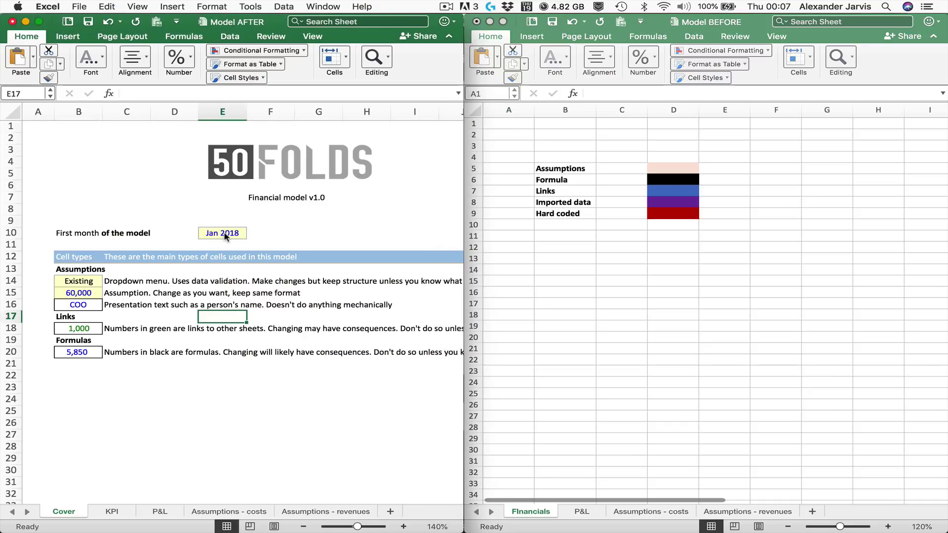
pyautogui.click(221, 233)
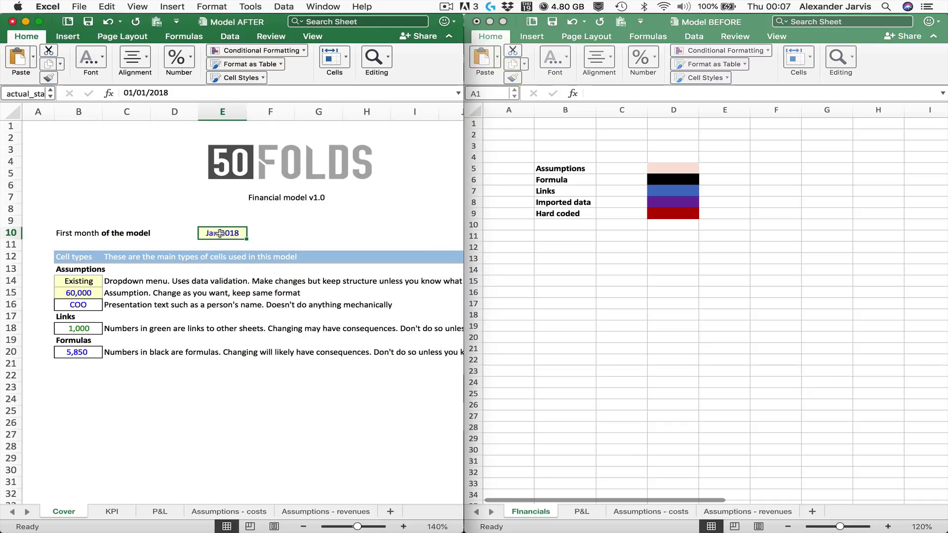
pyautogui.hotkey('ctrl', ']')
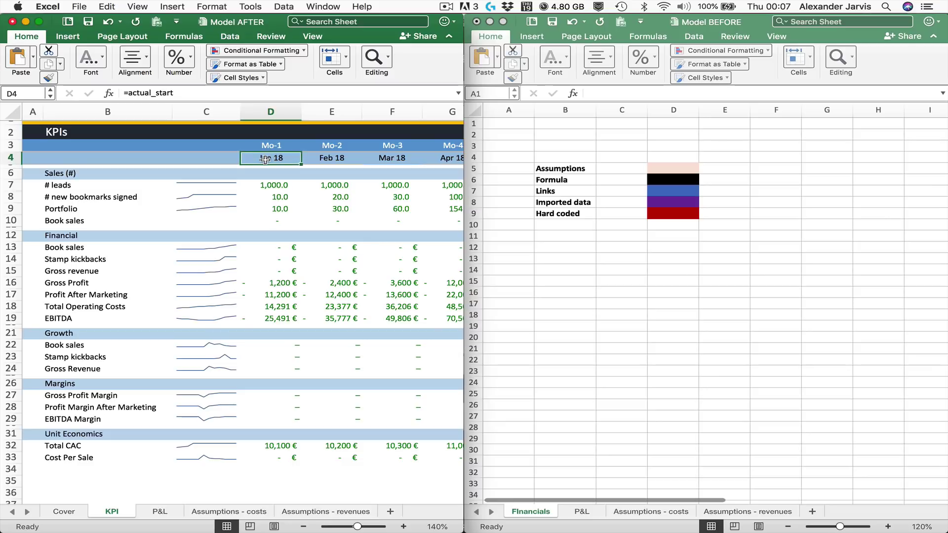
pyautogui.hotkey('ctrl', '[')
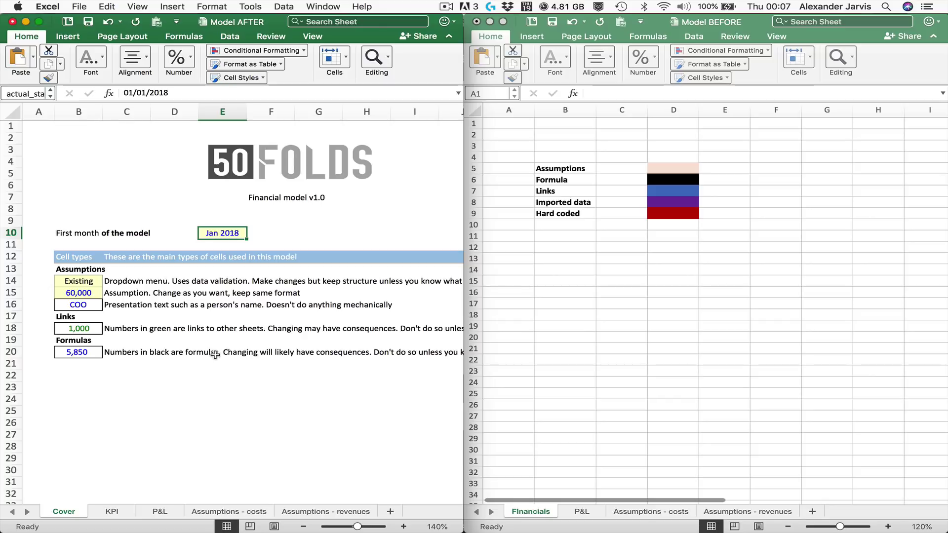
pyautogui.click(148, 307)
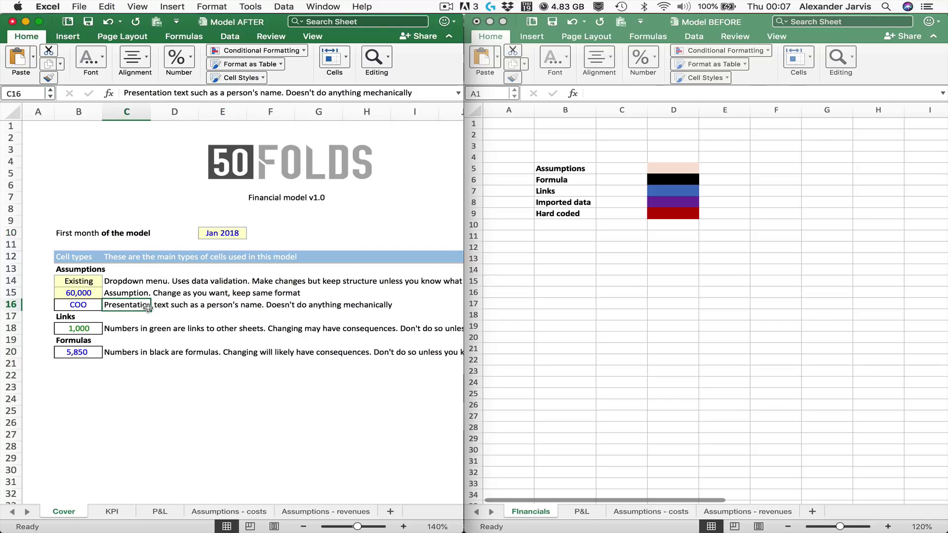
pyautogui.hotkey('ctrl', 'pagedown')
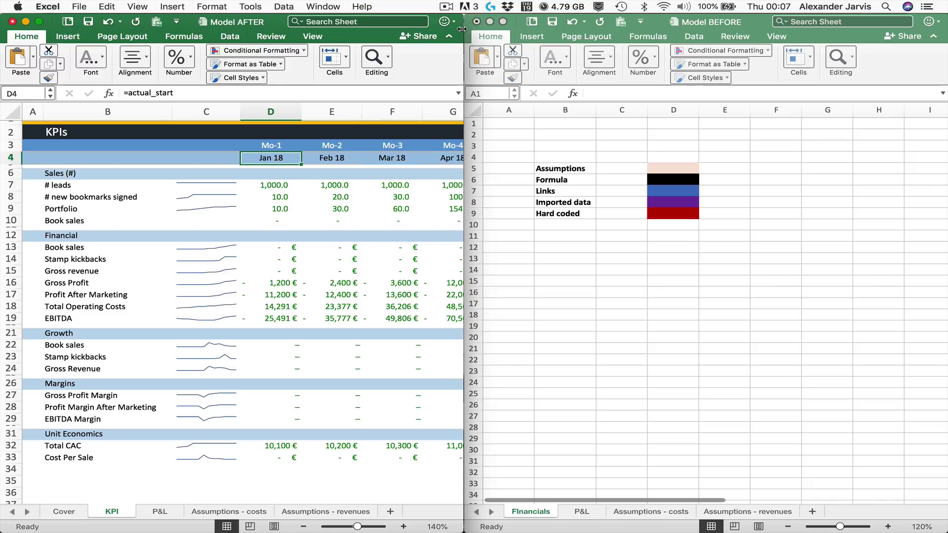
# Show the P&L sheets of Model BEFORE and Model AFTER side by side for comparison.
pyautogui.moveTo(460, 30); pyautogui.dragTo(944, 44)
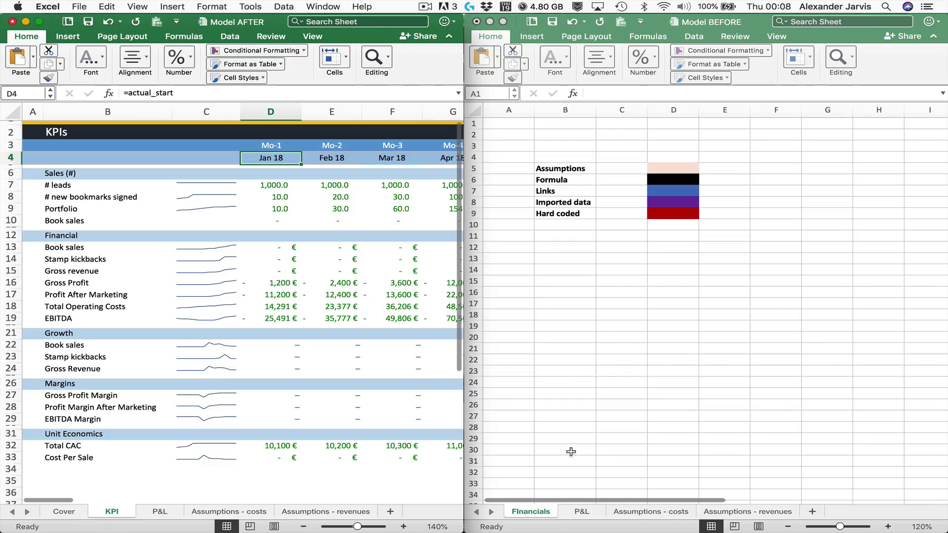
pyautogui.click(581, 511)
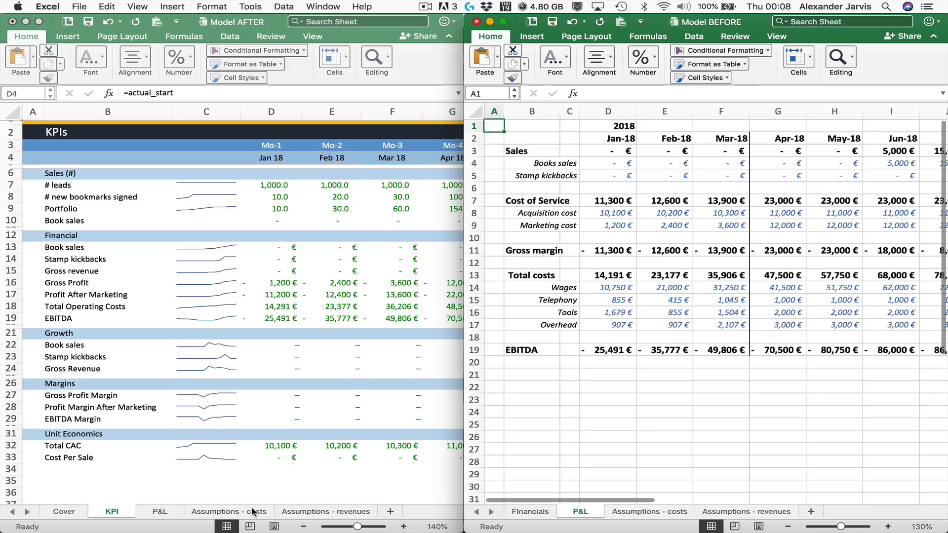
pyautogui.click(163, 511)
pyautogui.click(163, 511)
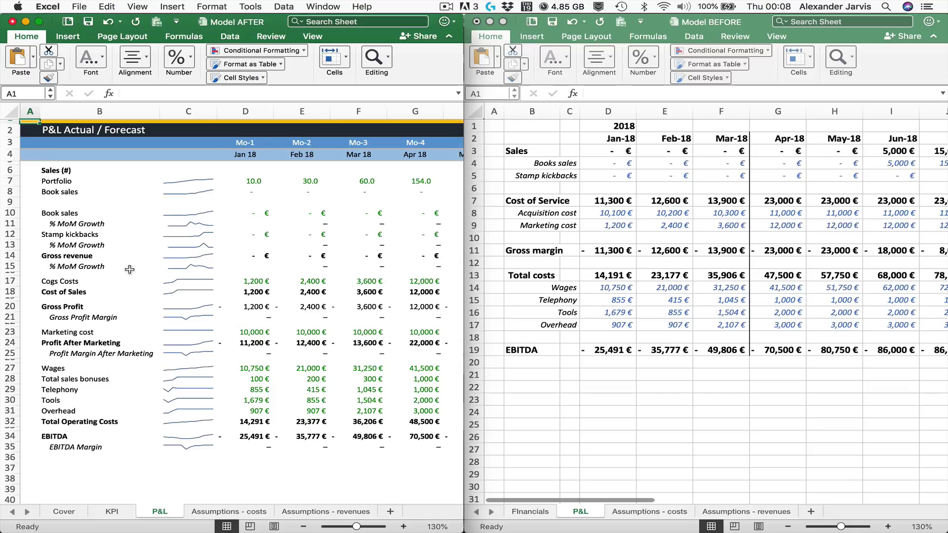
# Check the row height setting of spacer row 16 above Cogs Costs on the Model AFTER P&L sheet.
pyautogui.click(10, 267)
pyautogui.rightClick(15, 276)
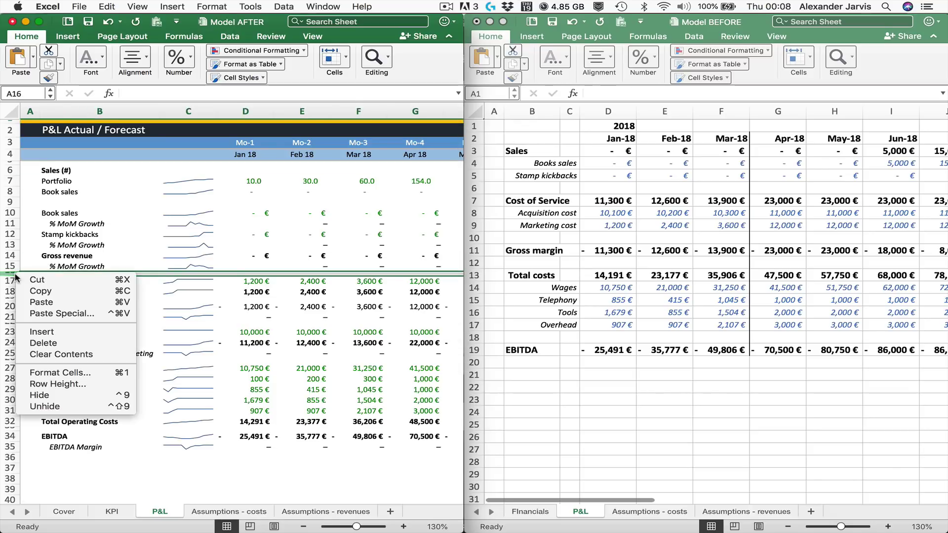
pyautogui.click(77, 384)
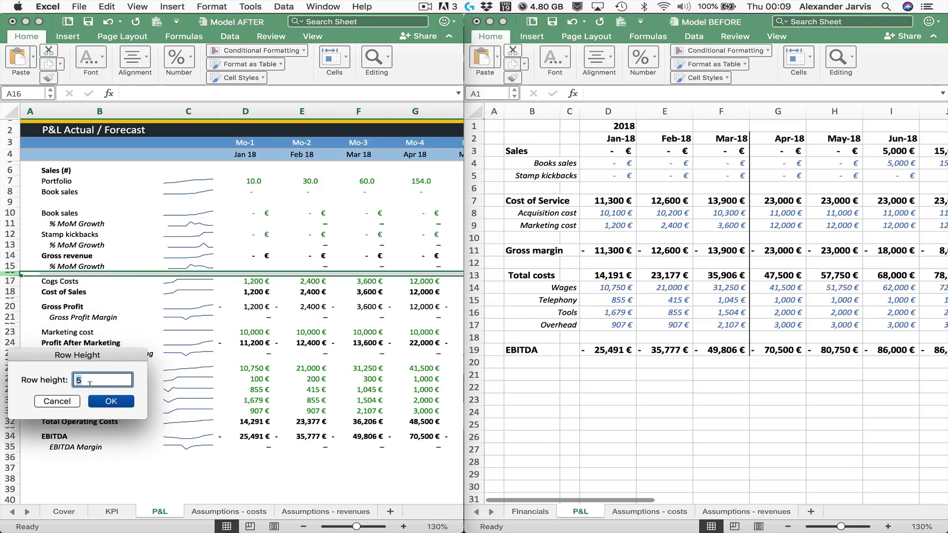
pyautogui.click(74, 400)
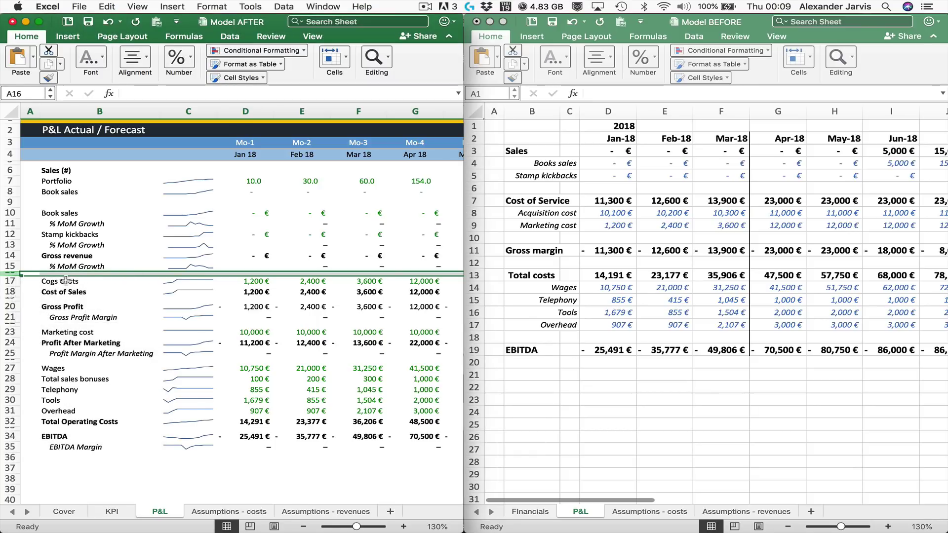
# Try making the % MoM Growth row under Gross revenue taller as spacing, and undo the resize.
pyautogui.click(10, 266)
pyautogui.click(10, 273)
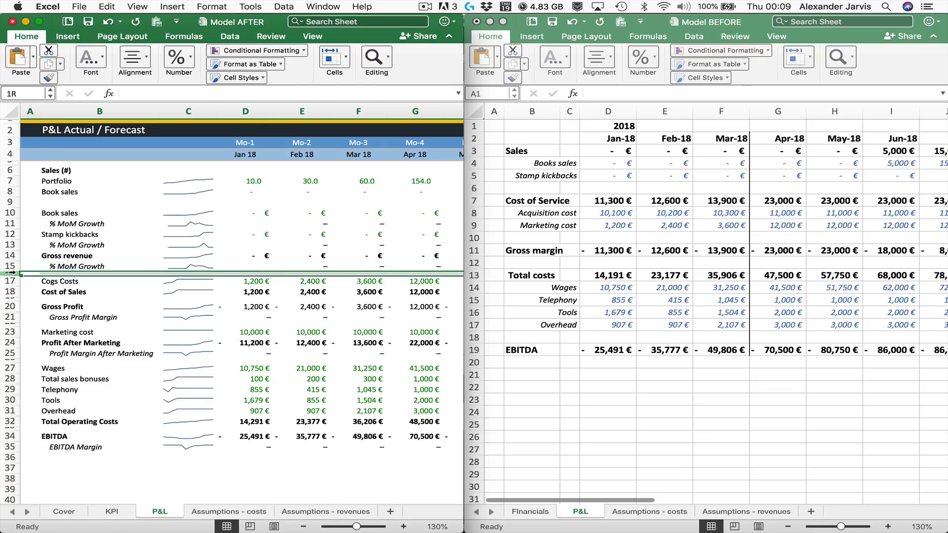
pyautogui.click(11, 267)
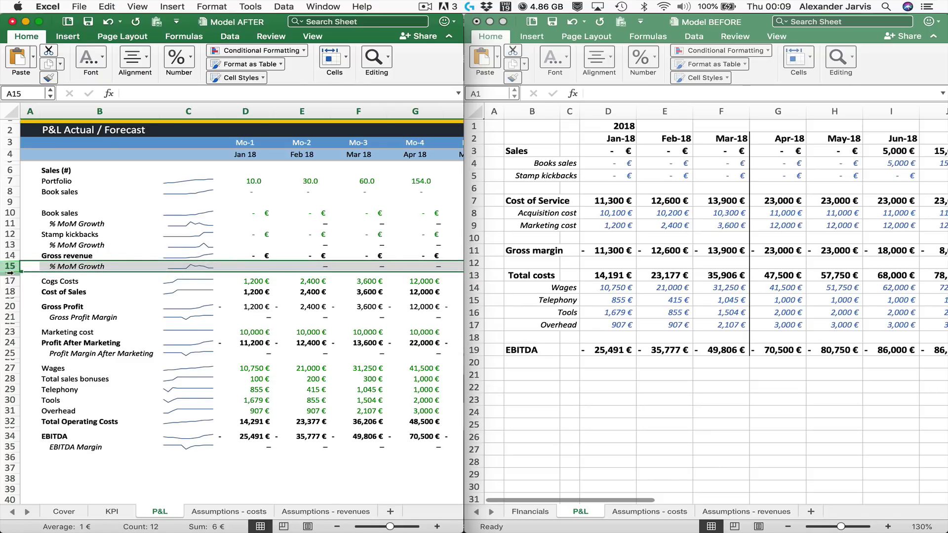
pyautogui.moveTo(11, 271); pyautogui.dragTo(12, 278)
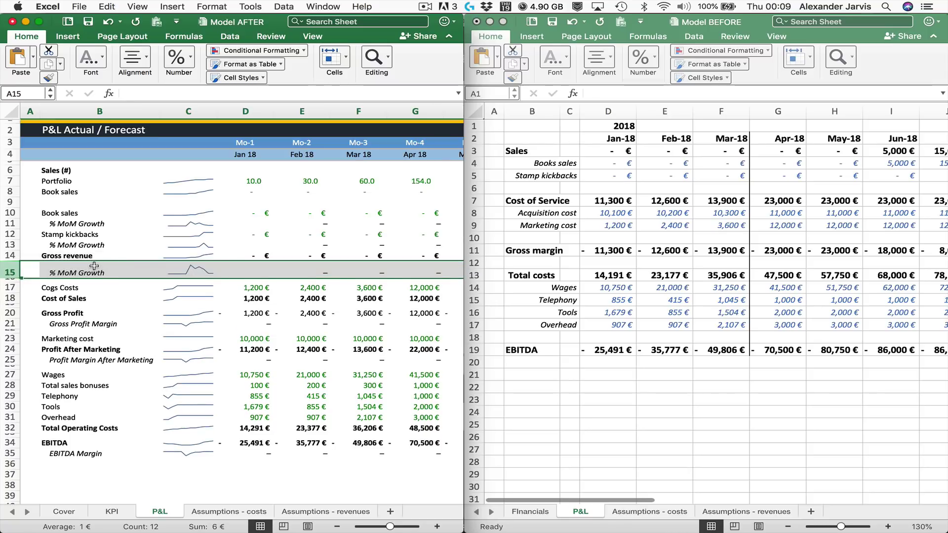
pyautogui.press('super+z')
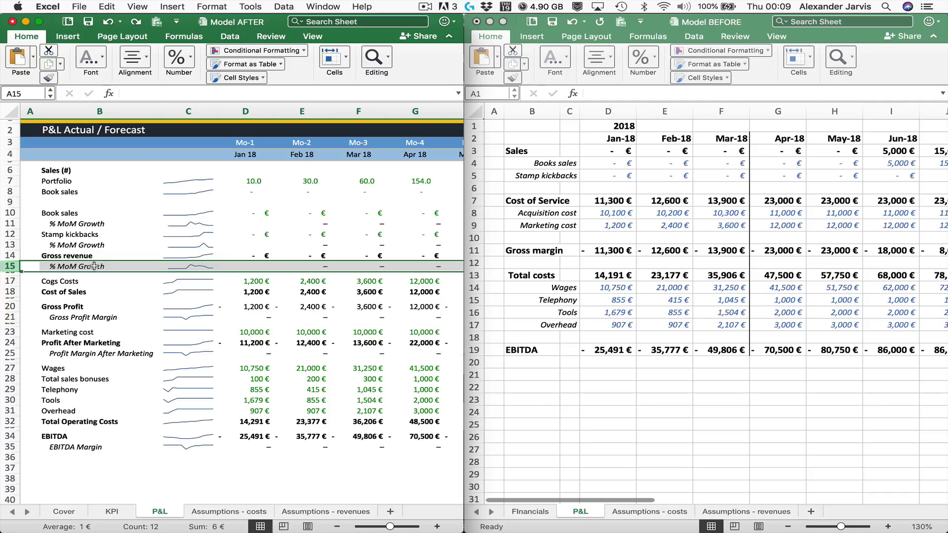
pyautogui.click(100, 234)
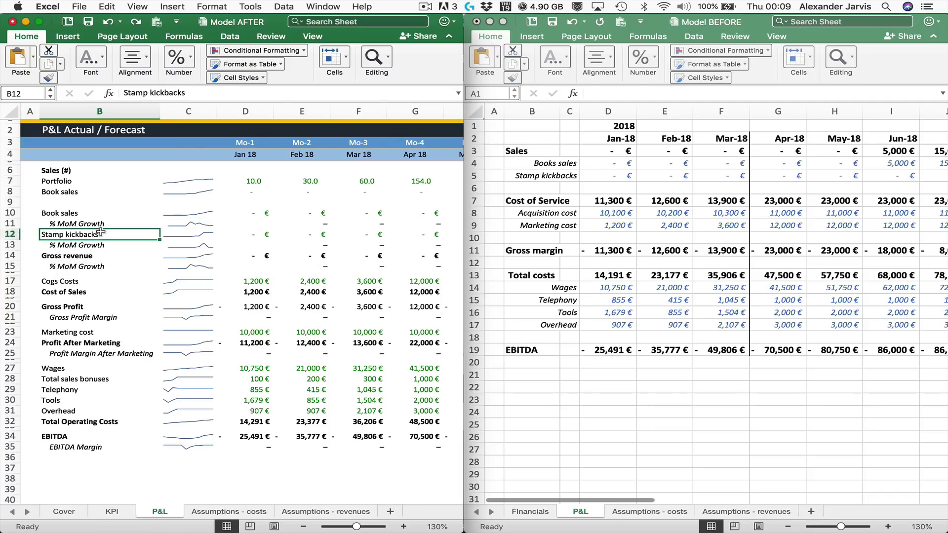
# Try inserting a copy of spacer row 16 above Gross Profit on the Model AFTER P&L sheet, and cancel the copy.
pyautogui.moveTo(29, 271); pyautogui.dragTo(30, 274)
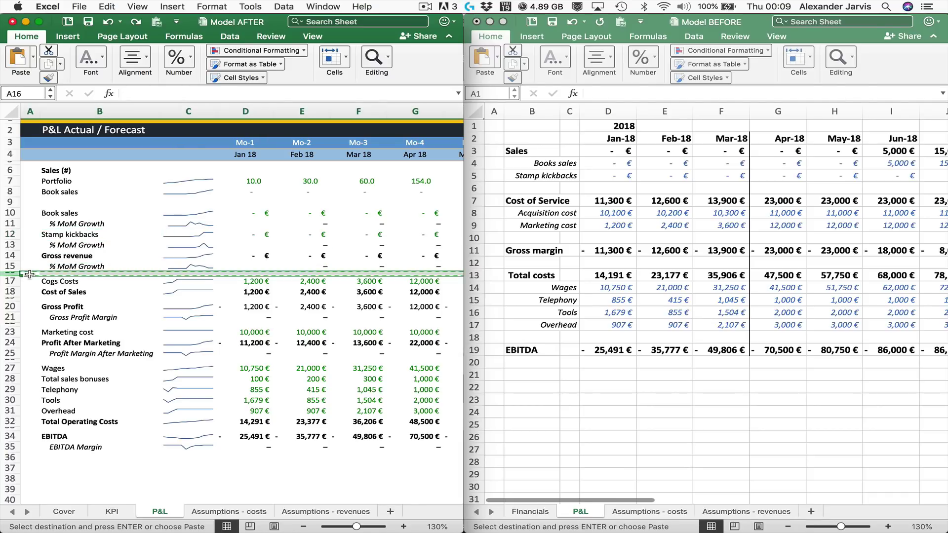
pyautogui.press('super+c')
pyautogui.click(26, 296)
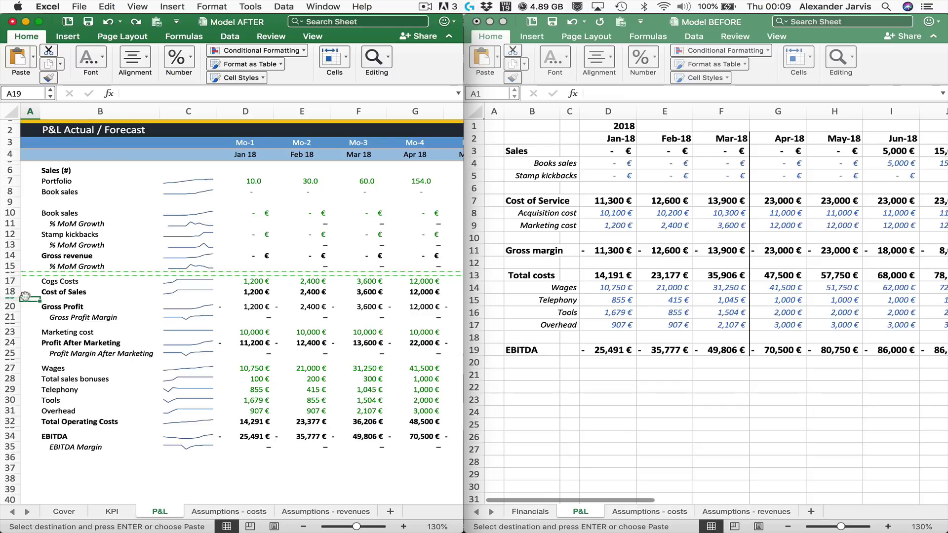
pyautogui.click(12, 298)
pyautogui.rightClick(14, 297)
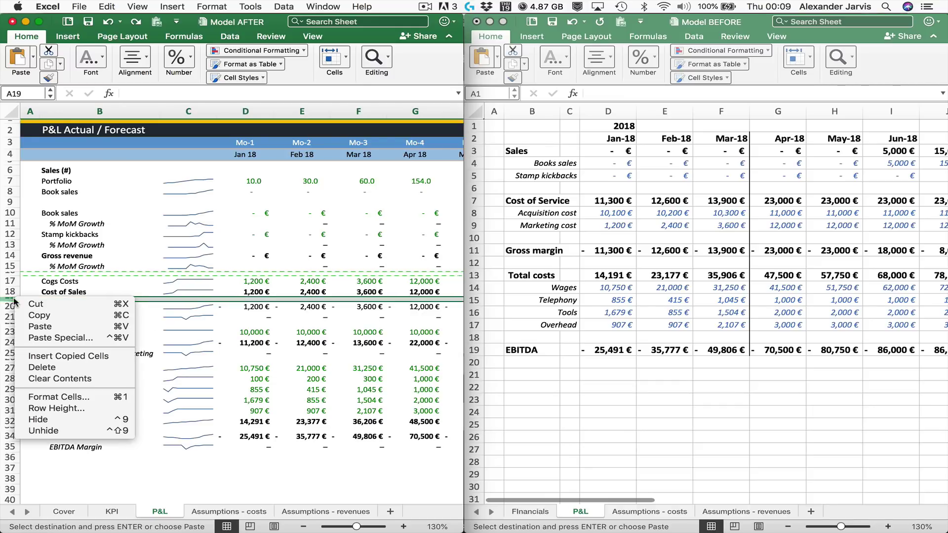
pyautogui.click(72, 357)
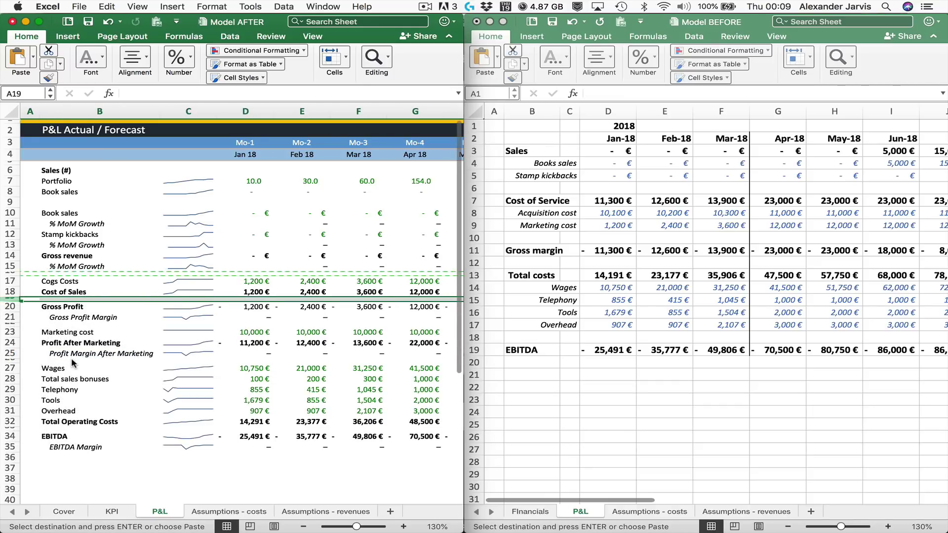
pyautogui.click(80, 254)
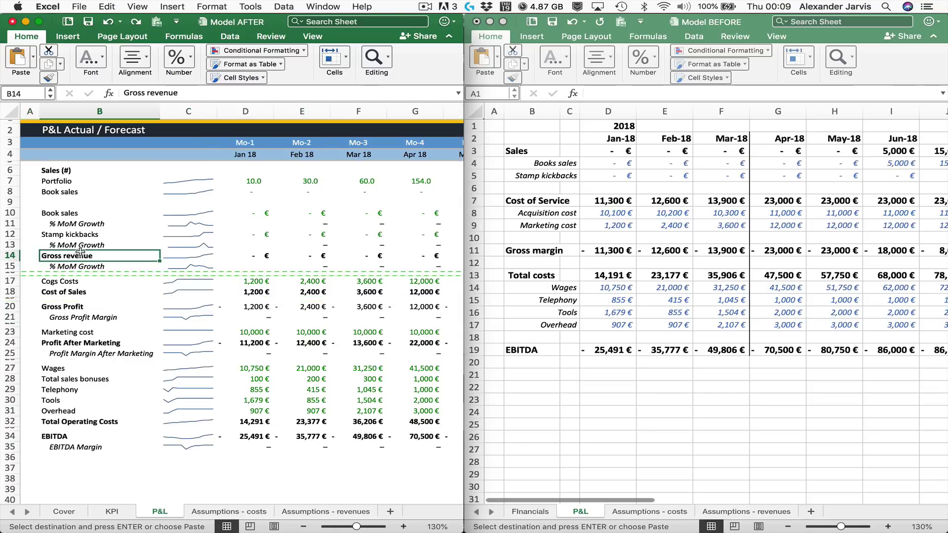
pyautogui.press('Escape')
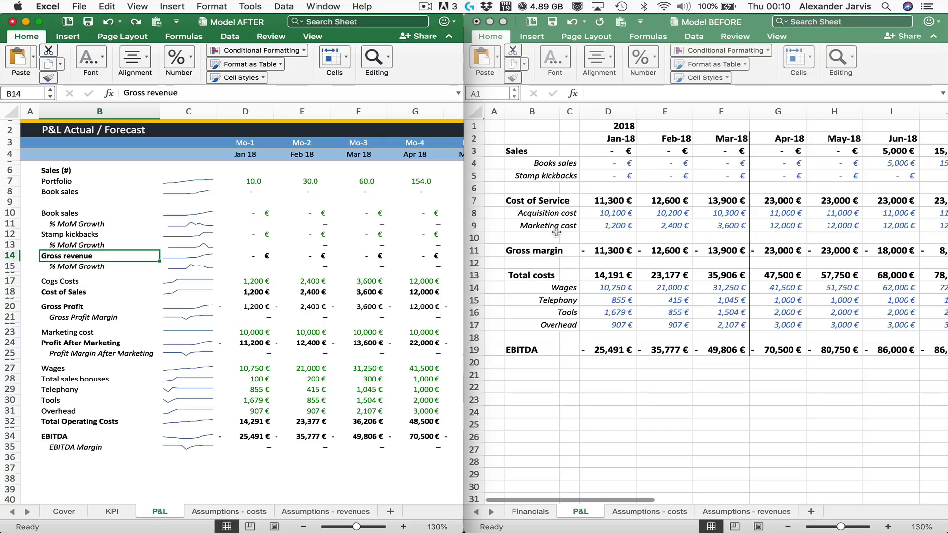
# Check the source formula of January Cogs Costs and the sparkline types available for the Portfolio trend in C7, and leave the sparkline.
pyautogui.click(244, 282)
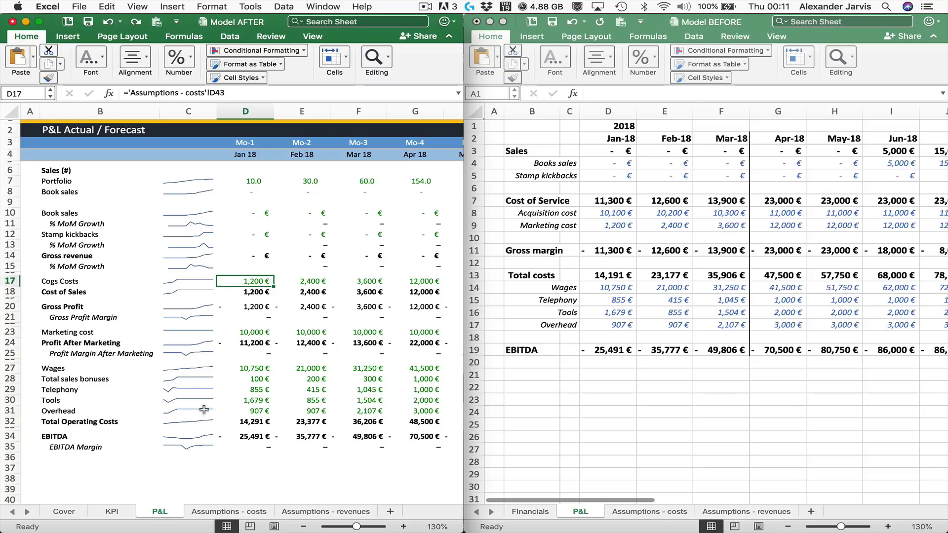
pyautogui.click(205, 184)
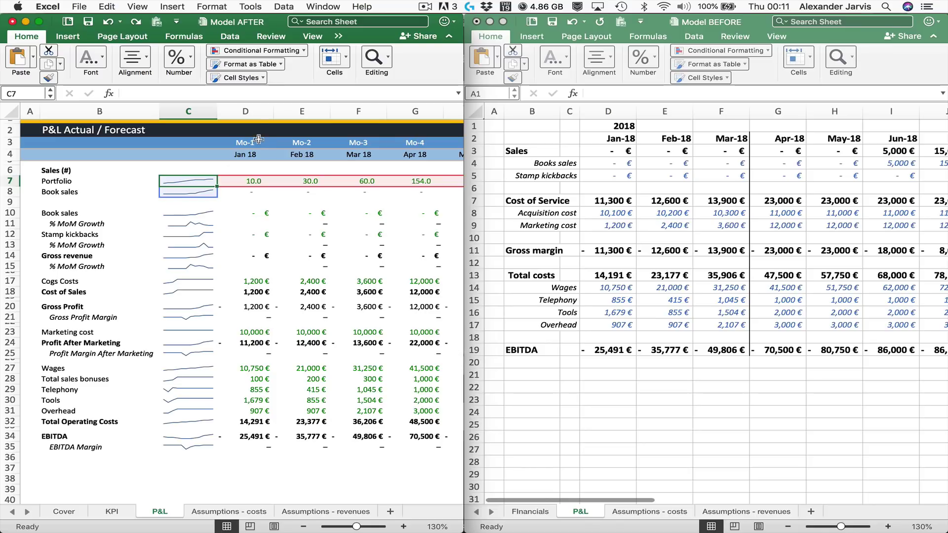
pyautogui.click(135, 39)
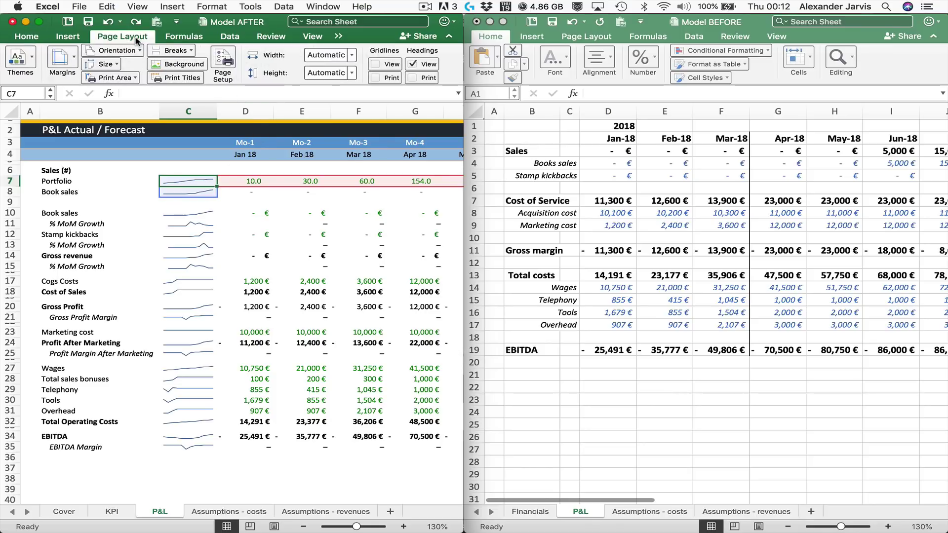
pyautogui.click(183, 37)
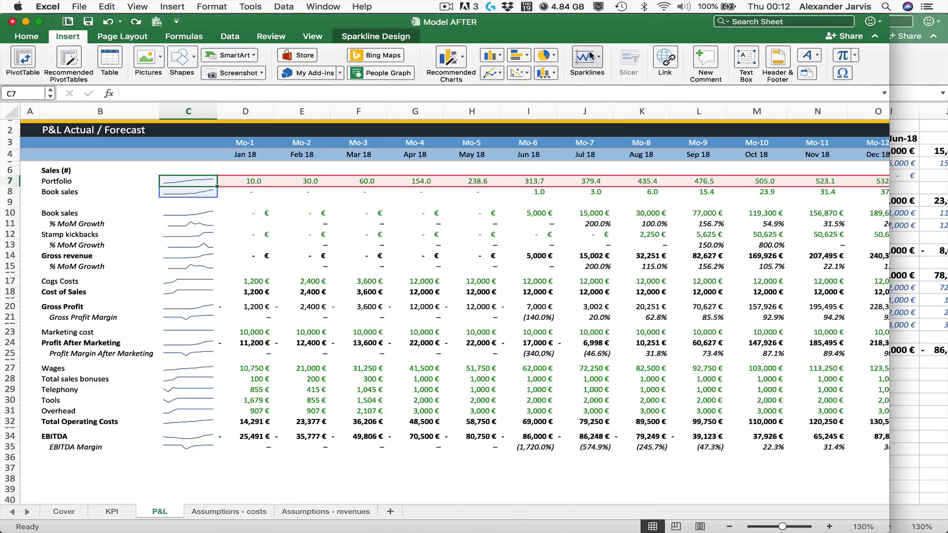
pyautogui.click(600, 59)
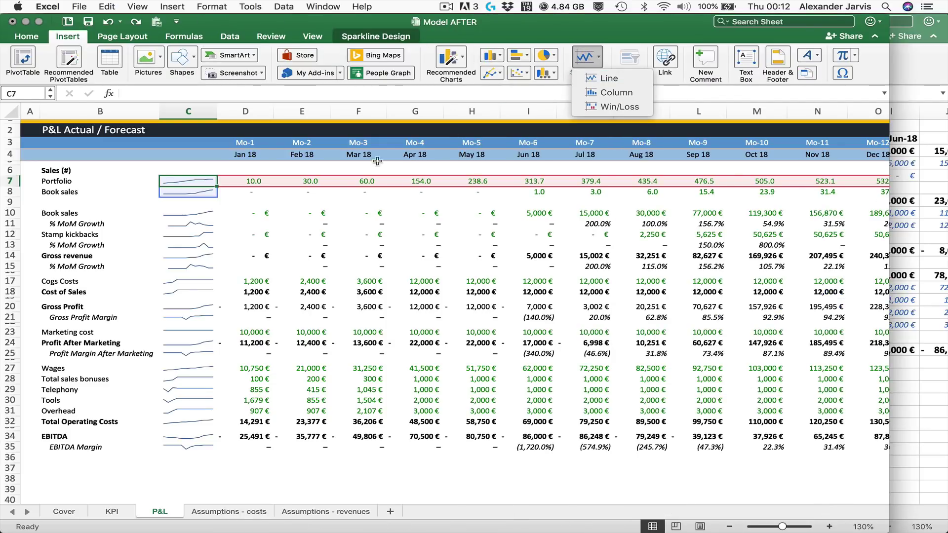
pyautogui.click(207, 208)
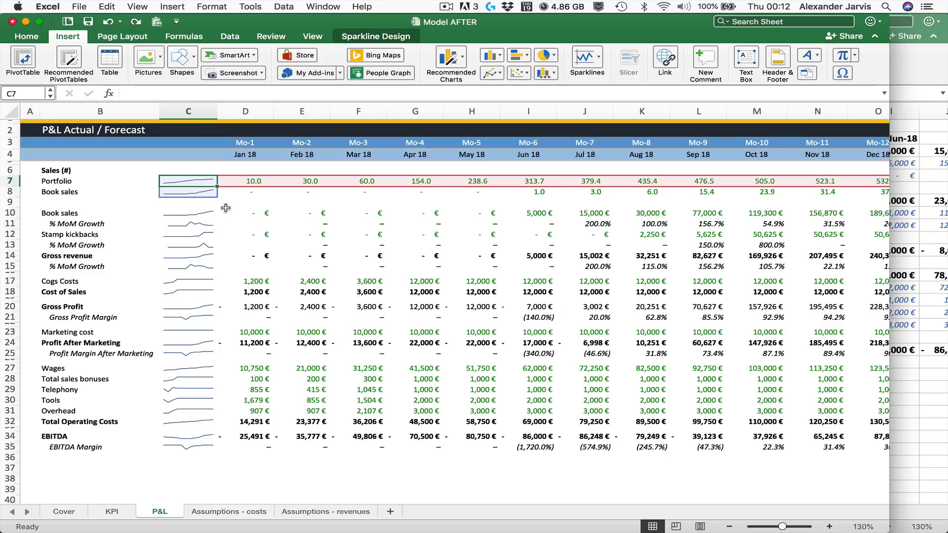
pyautogui.click(226, 208)
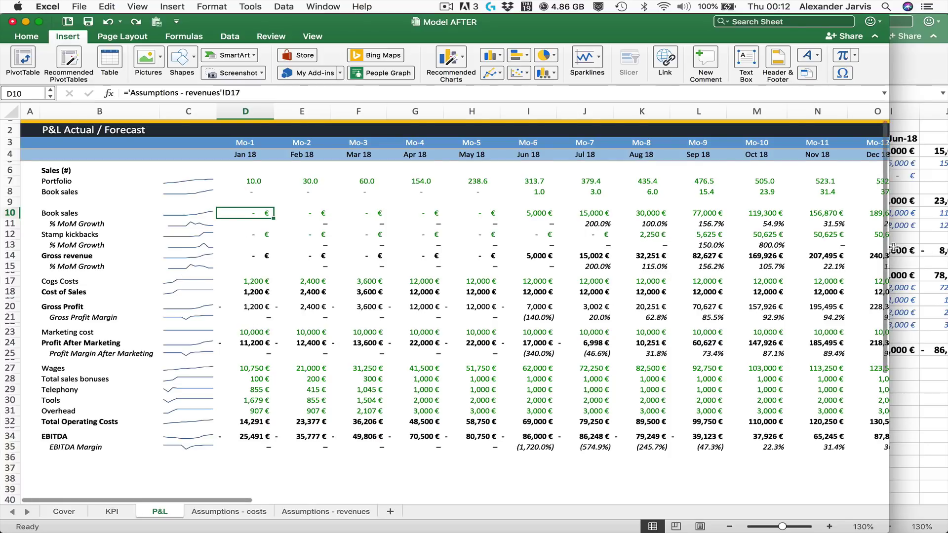
# Narrow the Model AFTER window back to half width beside Model BEFORE and examine its monthly P&L columns.
pyautogui.moveTo(889, 249); pyautogui.dragTo(464, 248)
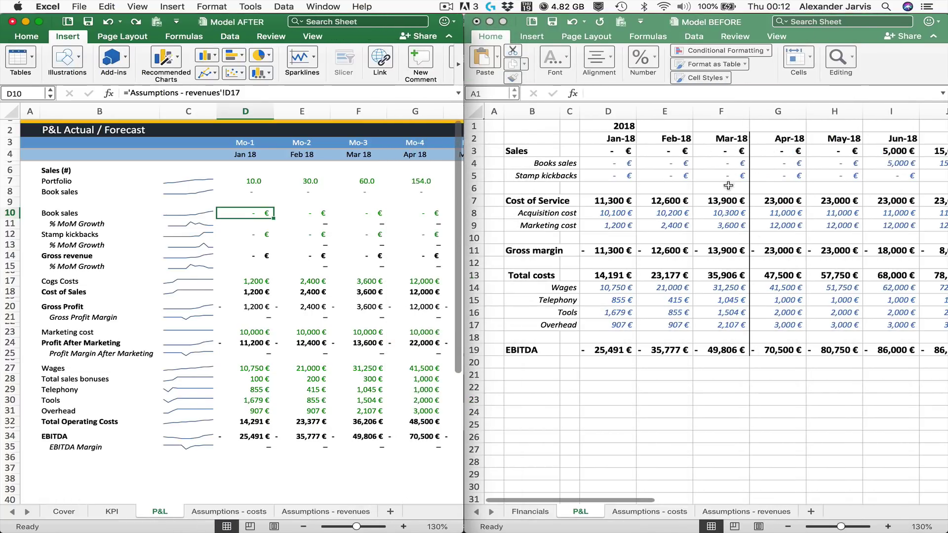
pyautogui.hscroll(5, 344, 247)
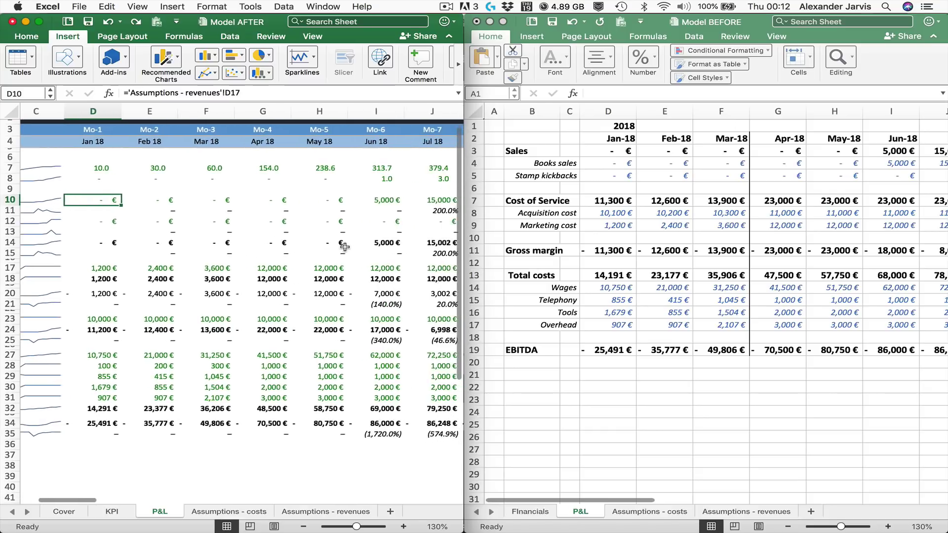
pyautogui.hscroll(-5, 345, 247)
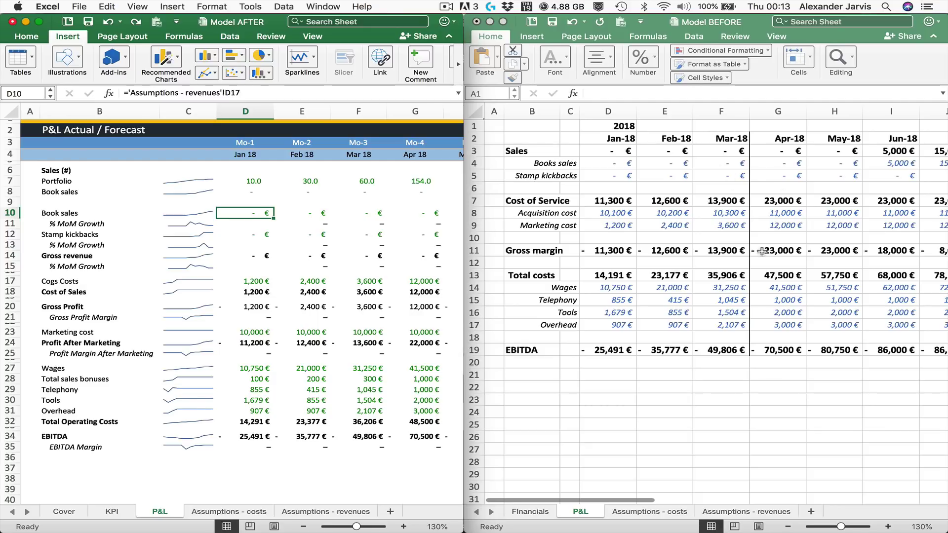
# Show the Assumptions - costs sheets of Model AFTER and Model BEFORE side by side.
pyautogui.click(223, 513)
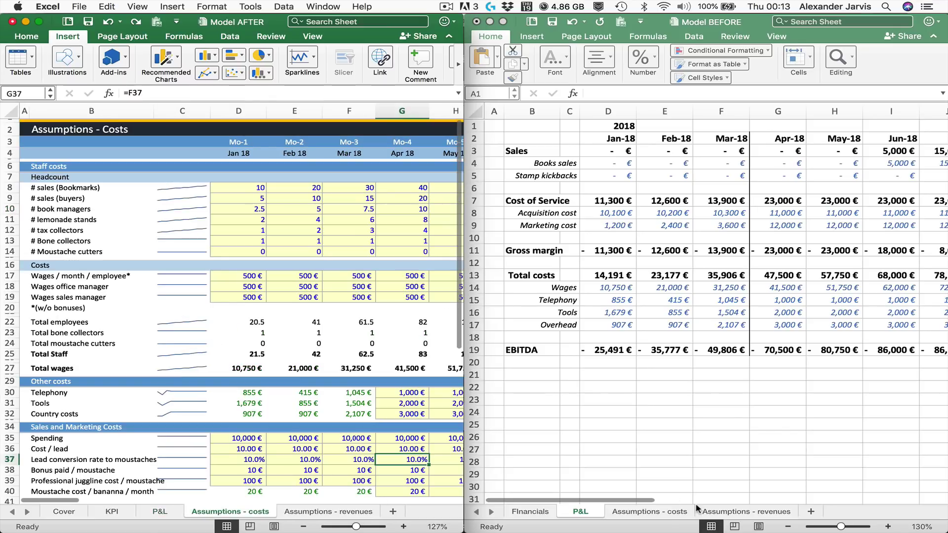
pyautogui.click(650, 516)
pyautogui.click(650, 516)
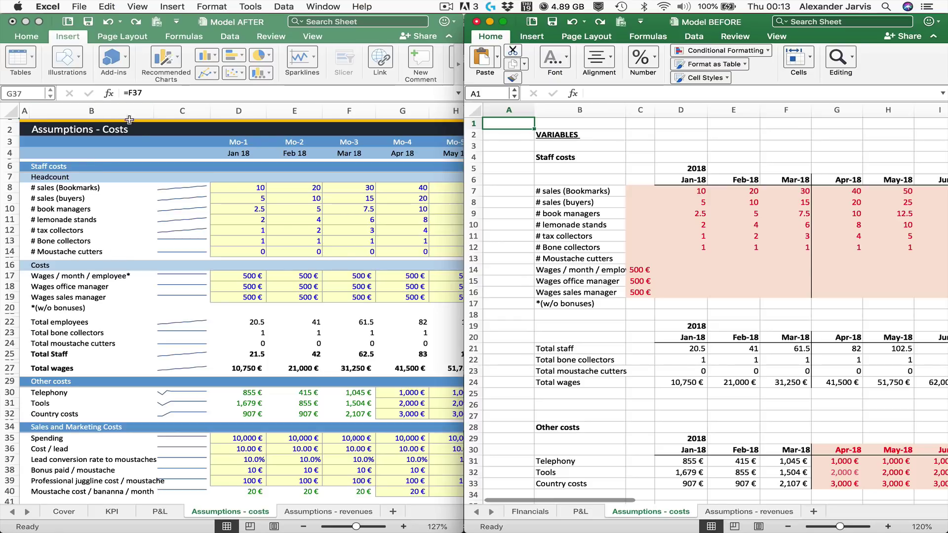
# Compare the staff, other and marketing cost sections of both cost assumption sheets down to Total cost / month.
pyautogui.scroll(-2, 577, 318)
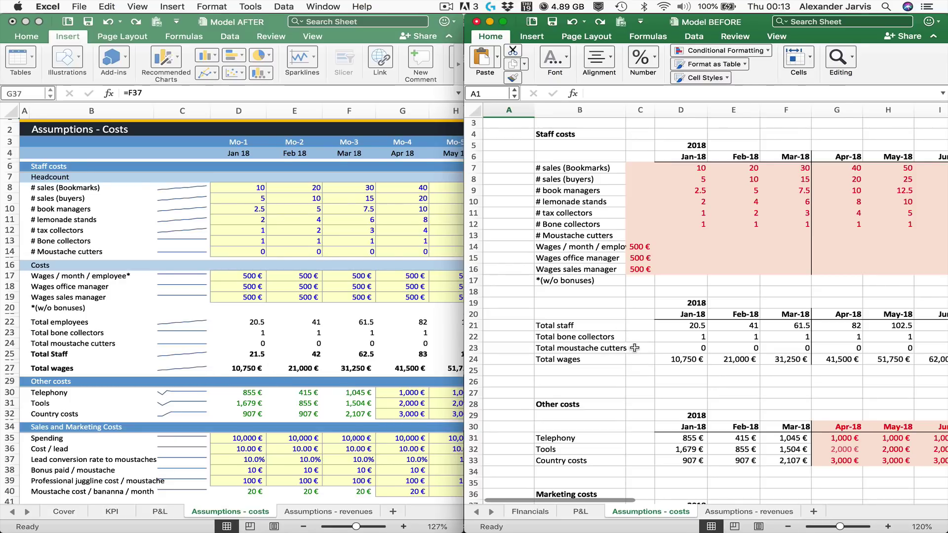
pyautogui.scroll(-4, 343, 382)
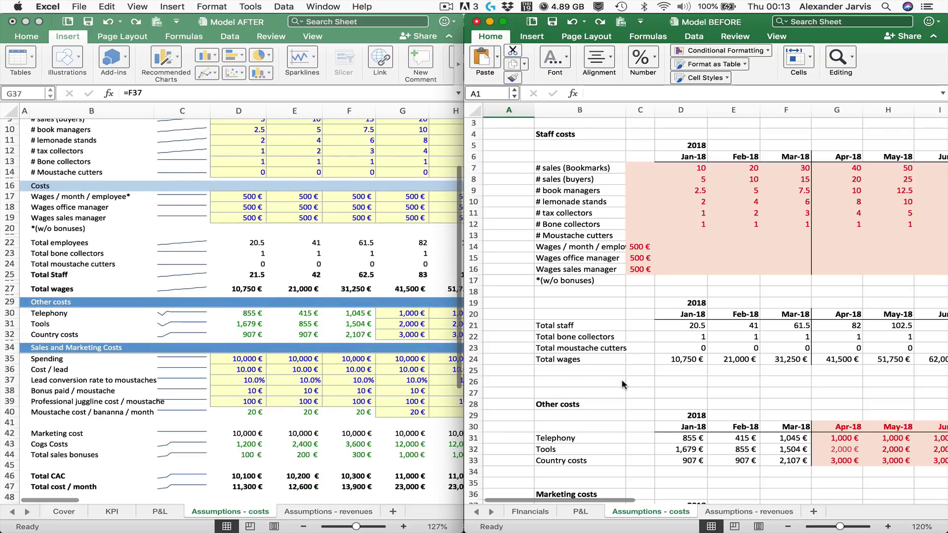
pyautogui.scroll(-5, 623, 384)
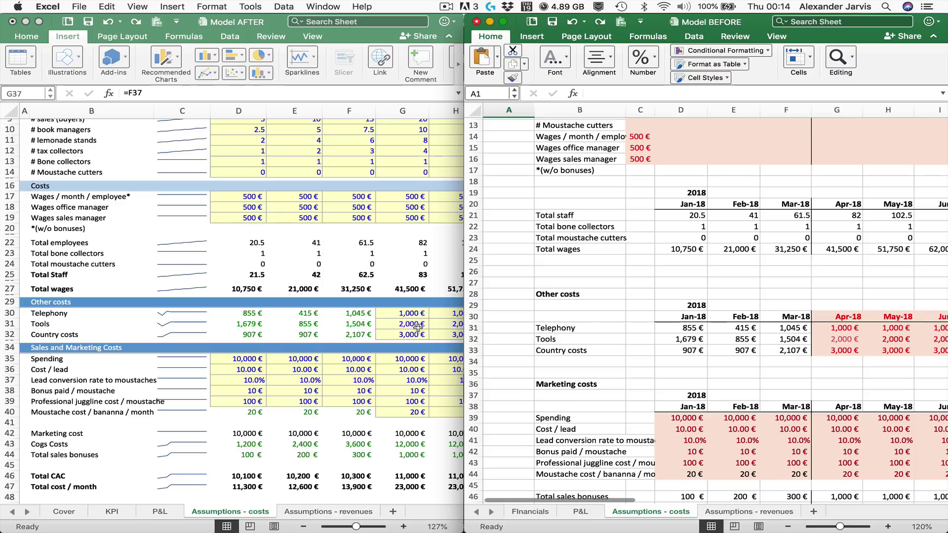
pyautogui.scroll(-5, 602, 317)
pyautogui.scroll(-3, 603, 317)
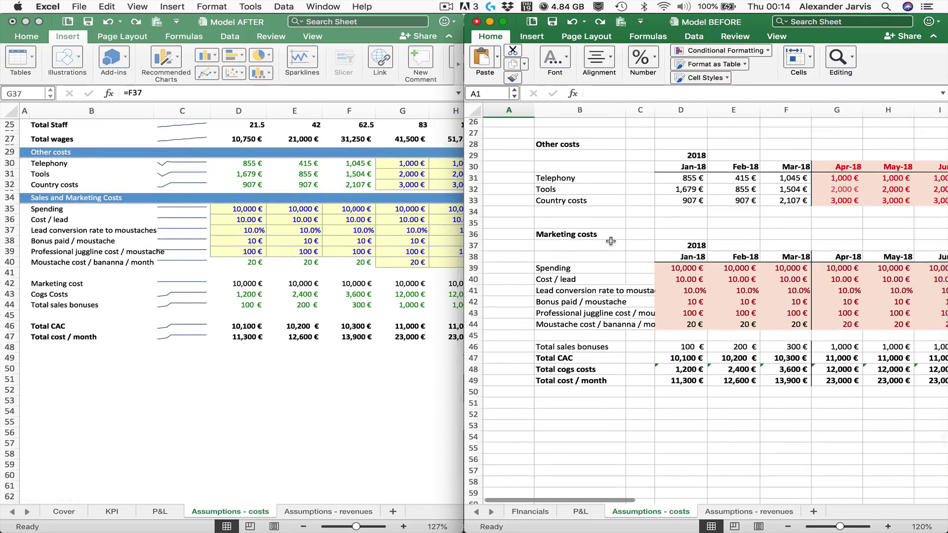
pyautogui.scroll(-3, 535, 235)
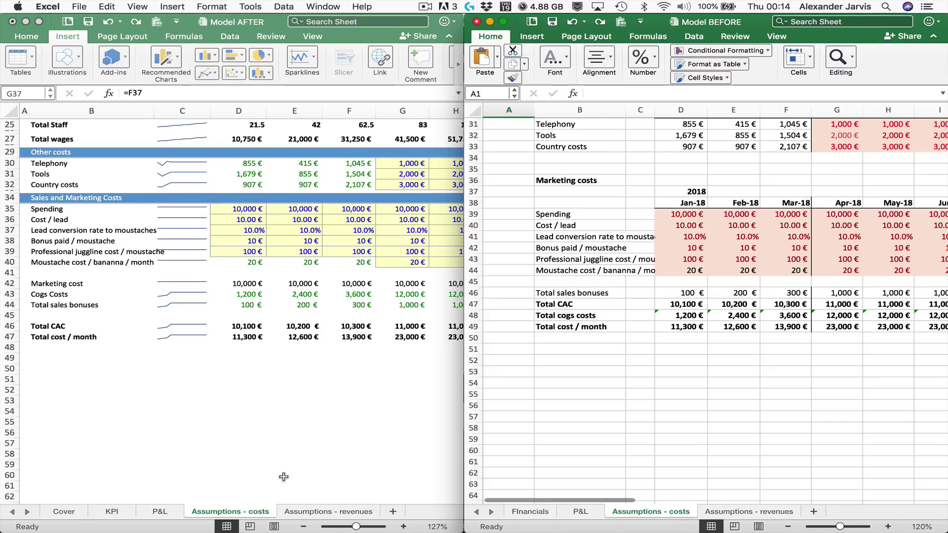
# Show the Assumptions - revenues sheets of both models side by side.
pyautogui.click(335, 513)
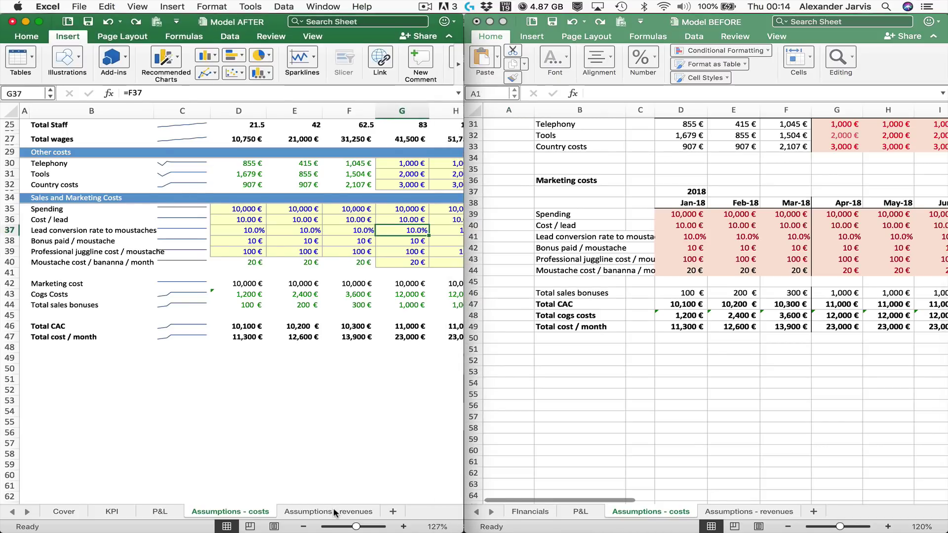
pyautogui.click(330, 512)
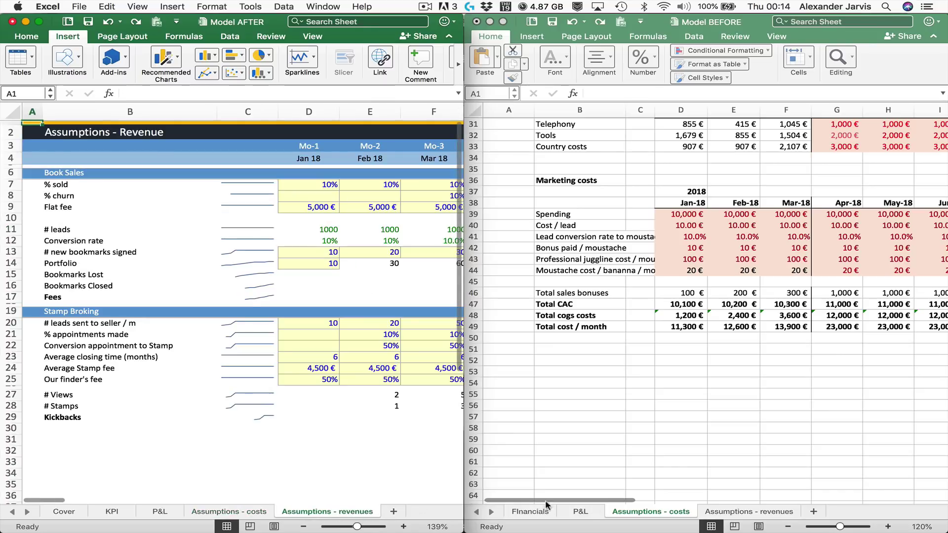
pyautogui.click(743, 512)
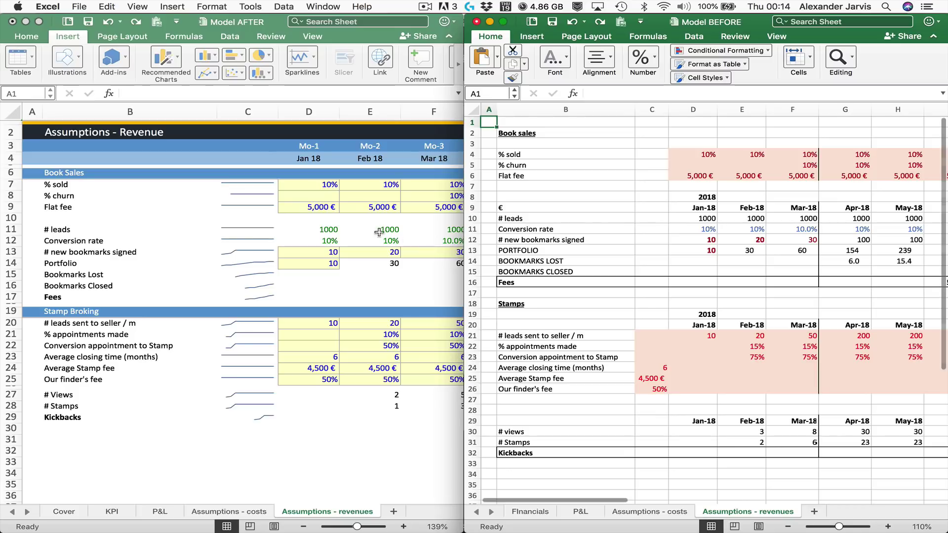
# Compare the monthly book sales and stamp assumptions across the columns of both revenue sheets.
pyautogui.hscroll(3, 375, 197)
pyautogui.hscroll(3, 368, 232)
pyautogui.hscroll(-3, 367, 232)
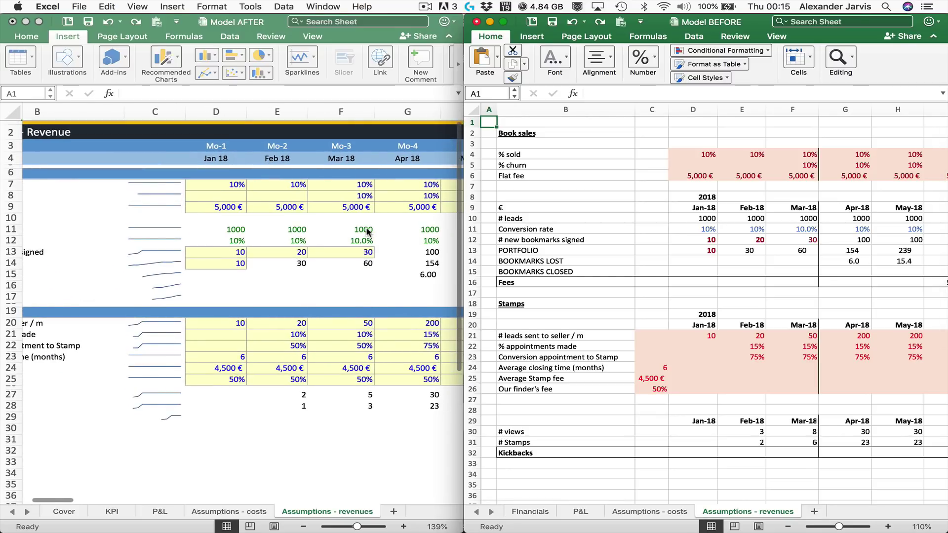
pyautogui.hscroll(5, 368, 232)
pyautogui.hscroll(-8, 368, 232)
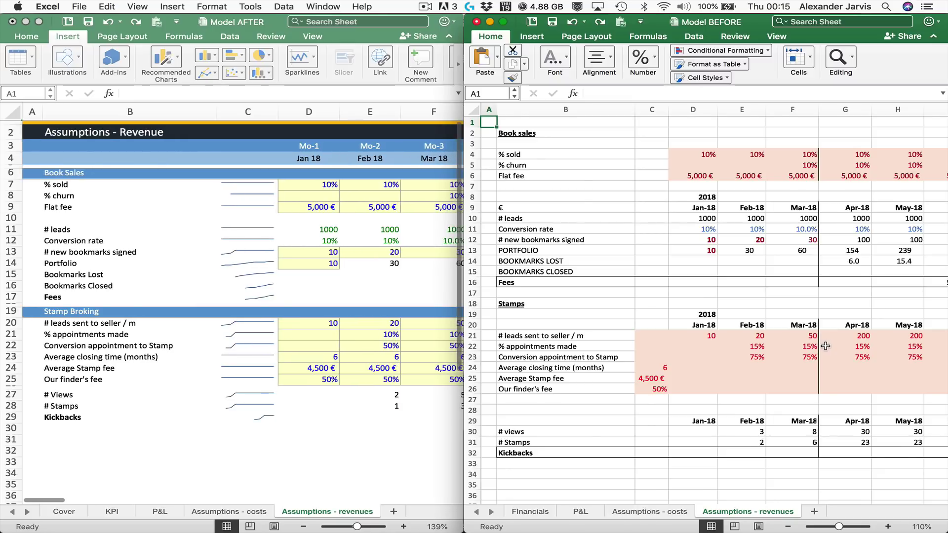
pyautogui.hscroll(5, 825, 346)
pyautogui.hscroll(-6, 825, 346)
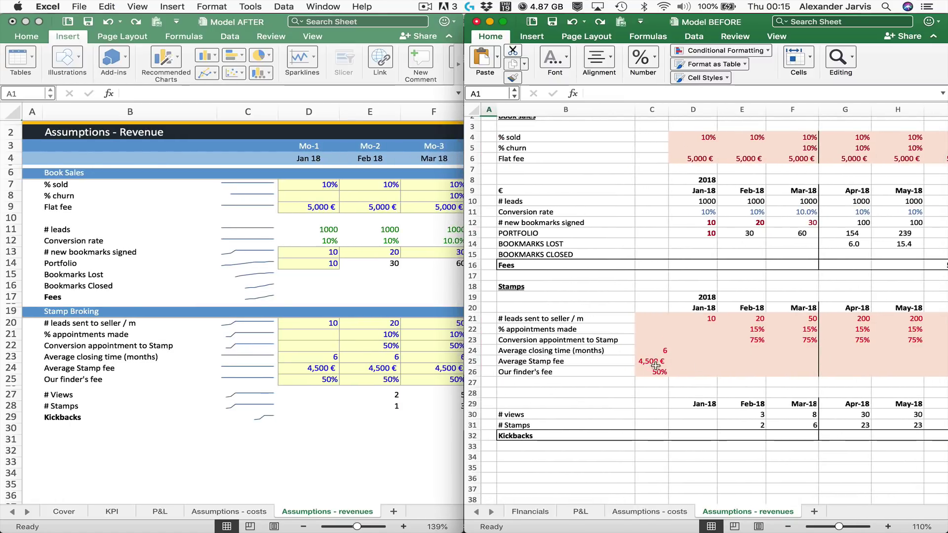
# Review Model BEFORE's wage inputs on Assumptions - costs and its single-value stamp inputs in C24:C26 on Assumptions - revenues.
pyautogui.click(662, 509)
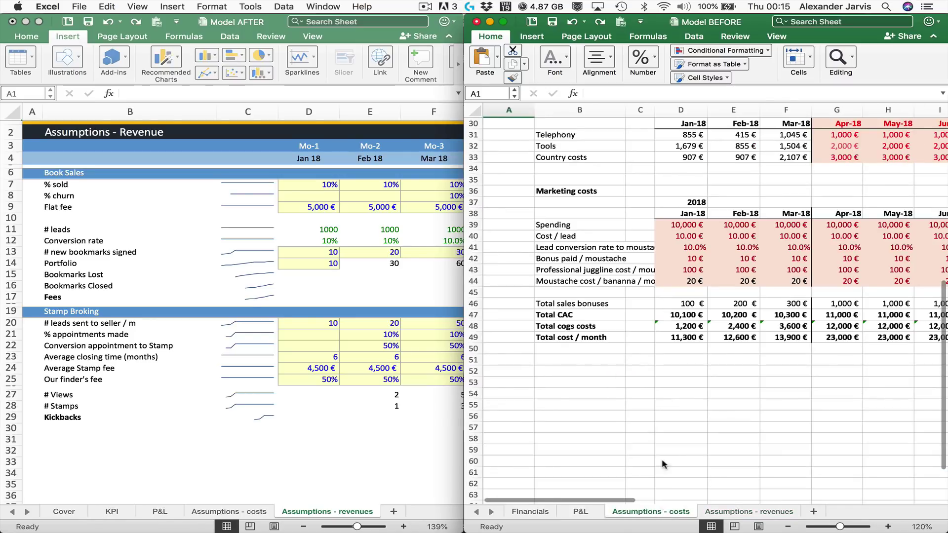
pyautogui.scroll(10, 672, 280)
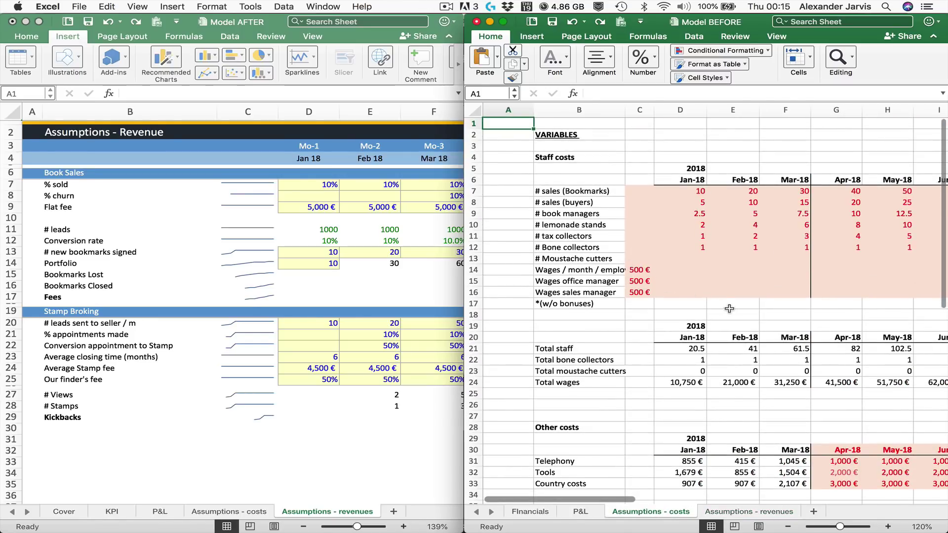
pyautogui.moveTo(686, 281); pyautogui.dragTo(726, 281)
pyautogui.click(737, 511)
pyautogui.moveTo(651, 357); pyautogui.dragTo(651, 378)
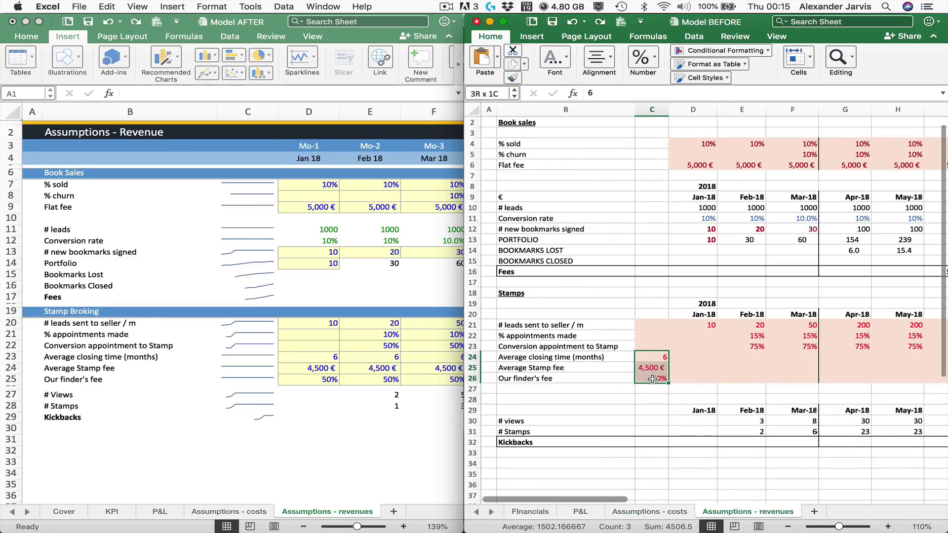
# Examine the month-by-month Stamp Broking inputs on Model AFTER's Assumptions - revenues sheet through Dec 18.
pyautogui.click(325, 370)
pyautogui.hscroll(3, 329, 371)
pyautogui.scroll(-1, 329, 371)
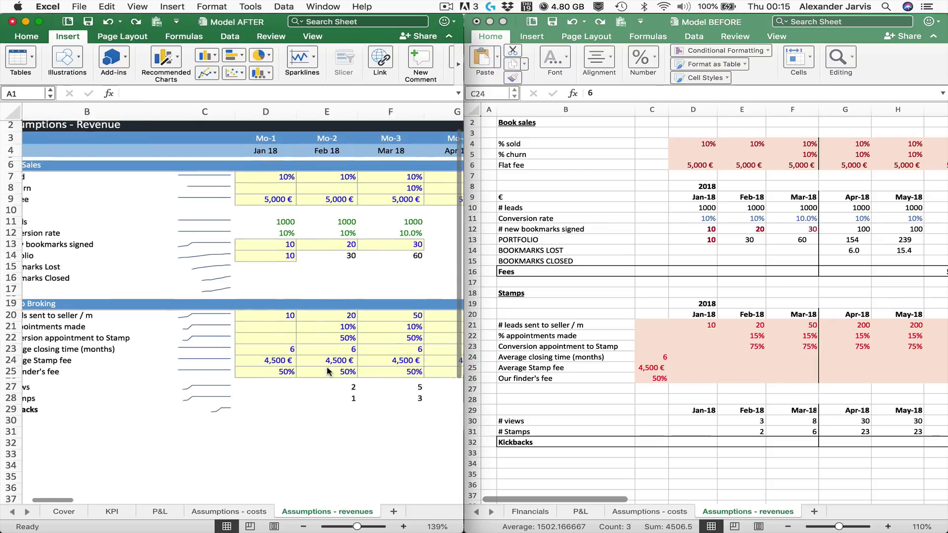
pyautogui.hscroll(5, 327, 371)
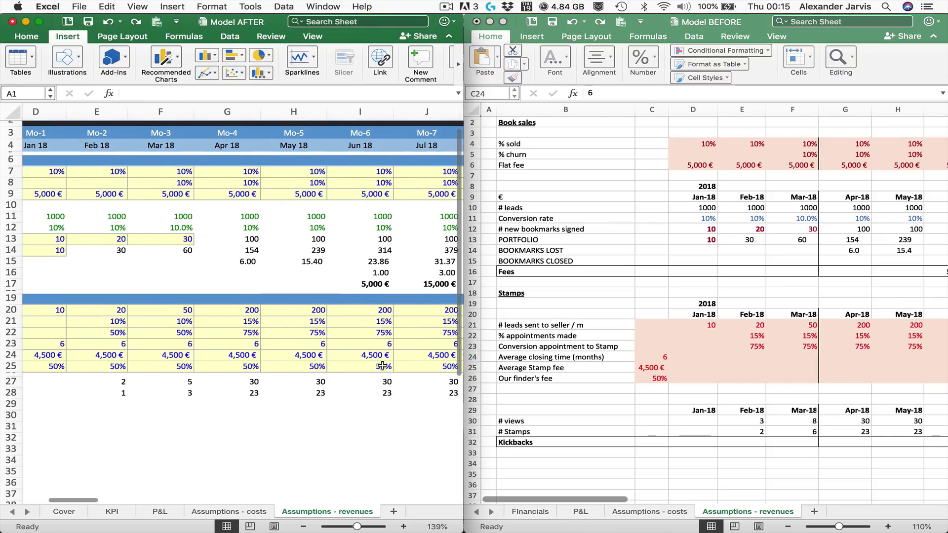
pyautogui.hscroll(3, 382, 366)
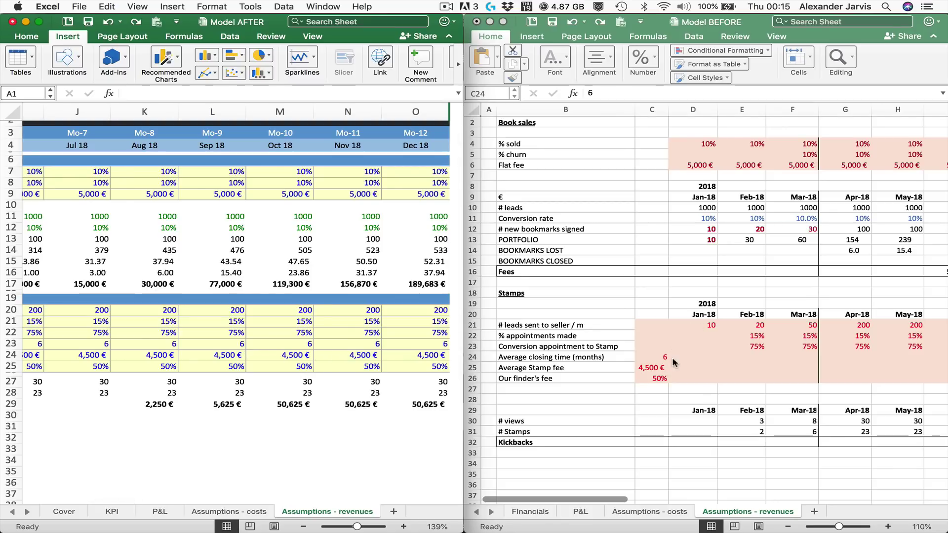
# Inspect the Feb-18 # Stamps and # views cells and the Aug-18 Kickbacks formula in K32 on Model BEFORE's Assumptions - revenues sheet.
pyautogui.click(658, 359)
pyautogui.click(745, 432)
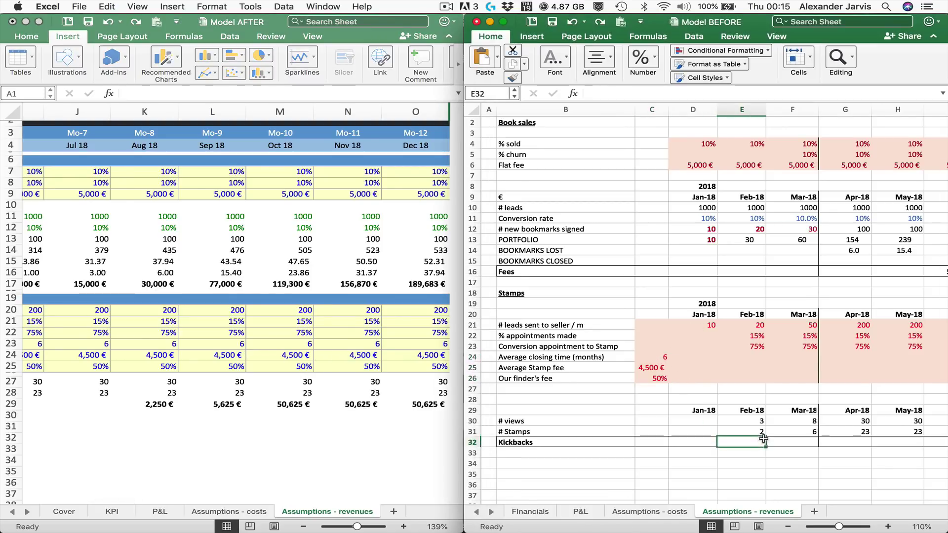
pyautogui.click(767, 431)
pyautogui.doubleClick(766, 431)
pyautogui.press('Escape')
pyautogui.press('Up')
pyautogui.doubleClick(767, 426)
pyautogui.press('Tab')
pyautogui.press('Down')
pyautogui.press('Down')
pyautogui.hotkey('ctrl', 'Right')
pyautogui.press('F2')
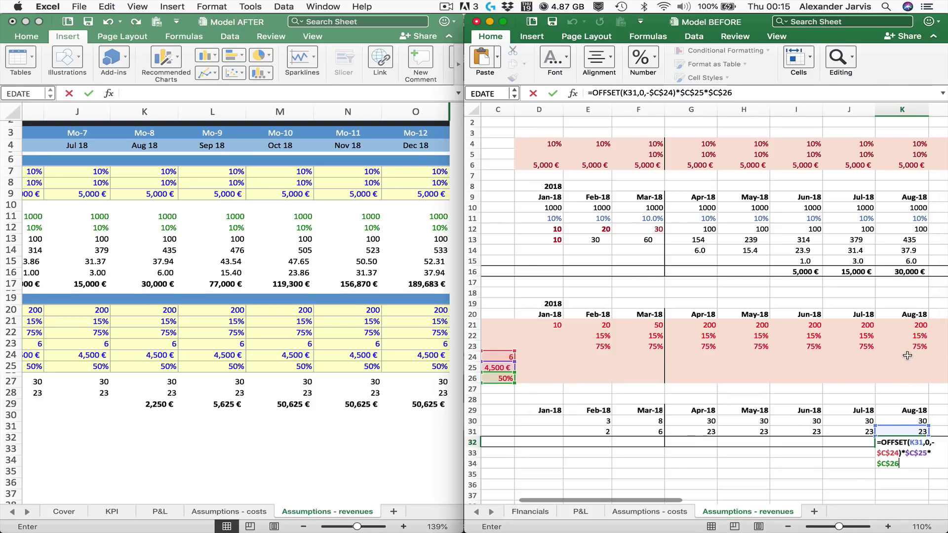
pyautogui.press('Return')
# Inspect the Aug 18 kickback formula in K29 on Model AFTER's Assumptions - revenues sheet.
pyautogui.click(319, 391)
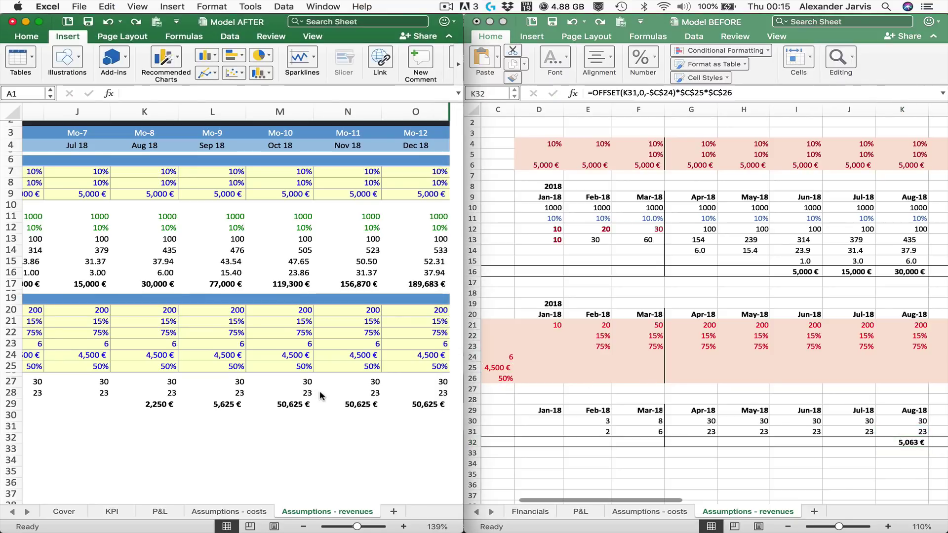
pyautogui.click(159, 402)
pyautogui.doubleClick(160, 401)
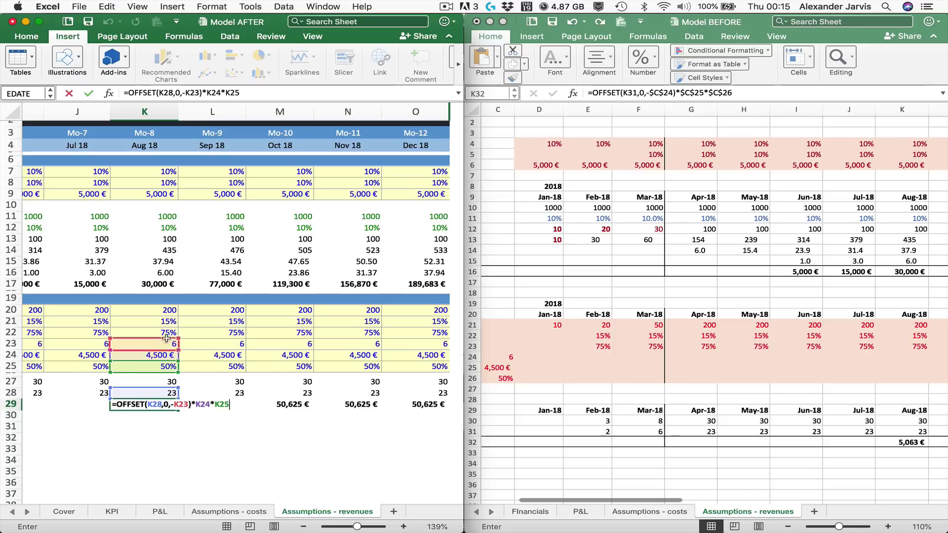
pyautogui.press('Escape')
pyautogui.hscroll(-5, 256, 473)
# Show the Assumptions - costs sheets of both models side by side, with Model AFTER's staff costs section in view.
pyautogui.click(229, 511)
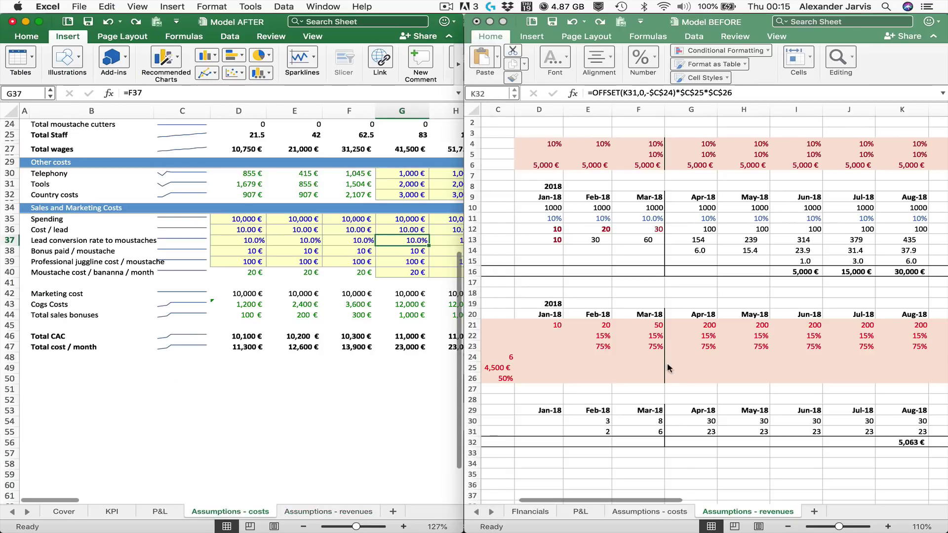
pyautogui.click(635, 465)
pyautogui.click(650, 511)
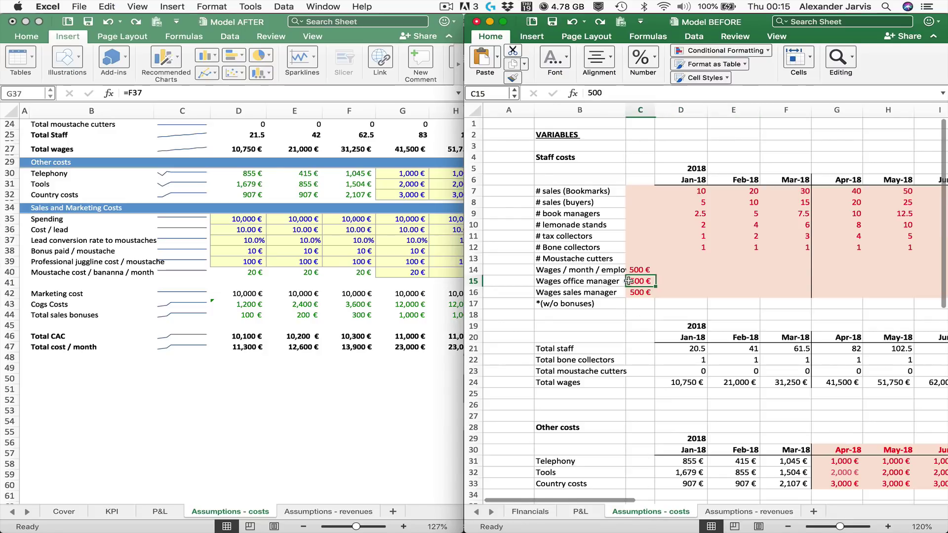
pyautogui.click(383, 238)
pyautogui.scroll(3, 384, 239)
pyautogui.scroll(4, 384, 249)
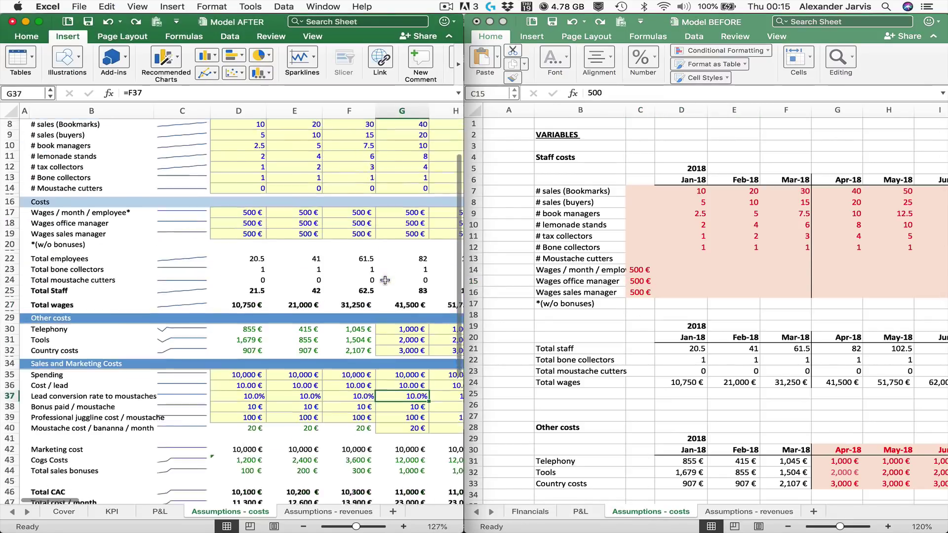
# Review Model AFTER's Wages / month / employee formulas in row 17 from Jan 18 through Dec 18 and back.
pyautogui.click(232, 242)
pyautogui.press('Right')
pyautogui.press('Right')
pyautogui.press('Right')
pyautogui.press('Right')
pyautogui.press('Right')
pyautogui.press('Right')
pyautogui.press('Right')
pyautogui.press('Right')
pyautogui.press('Right')
pyautogui.press('Right')
pyautogui.press('Right')
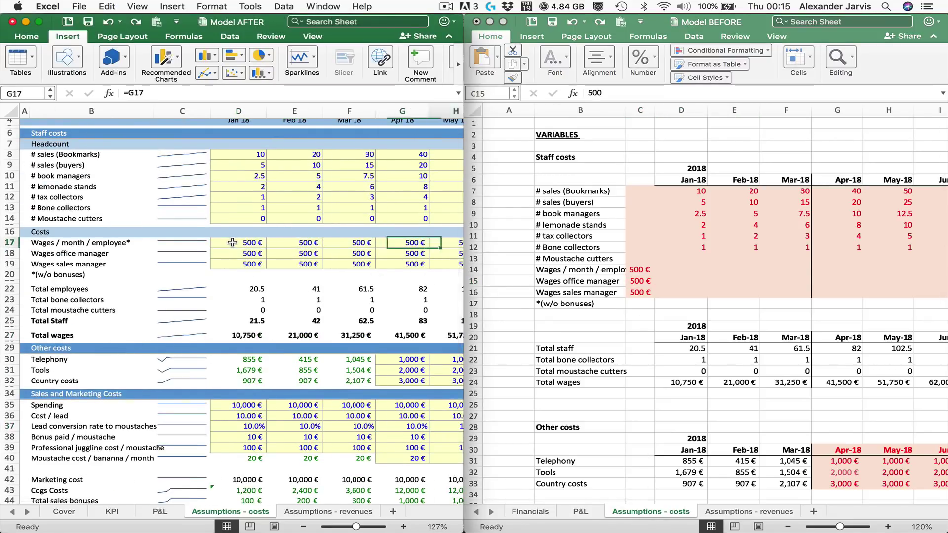
pyautogui.press('Left')
pyautogui.press('Left')
pyautogui.press('Left')
pyautogui.press('Left')
pyautogui.press('Left')
pyautogui.press('Left')
pyautogui.press('Left')
pyautogui.press('Left')
pyautogui.press('Left')
pyautogui.press('Left')
pyautogui.press('Left')
pyautogui.press('Left')
pyautogui.press('Left')
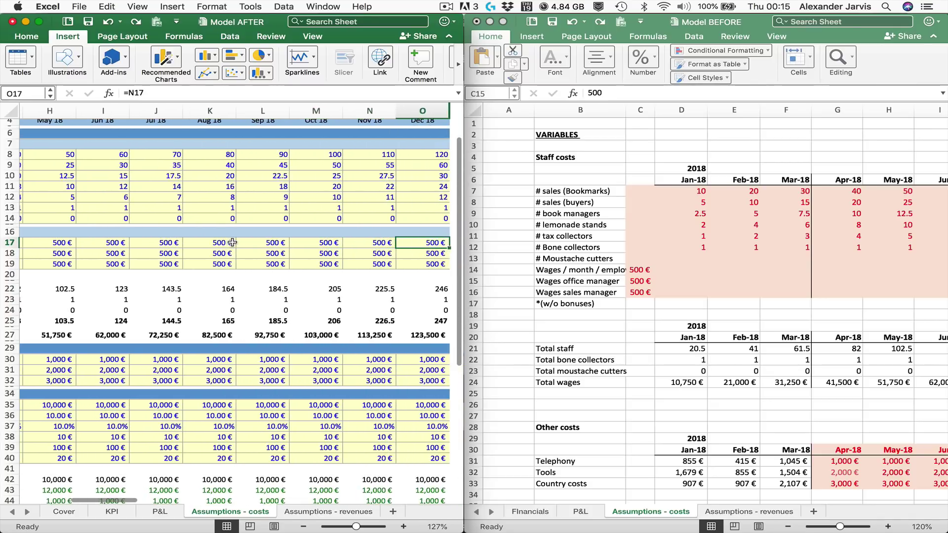
pyautogui.press('Right')
pyautogui.press('Right')
pyautogui.press('Right')
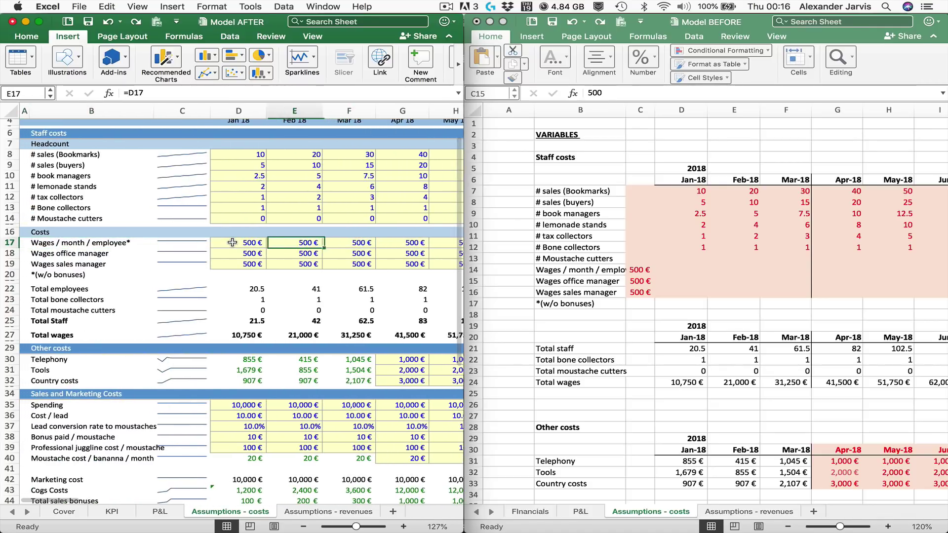
# Try out references to the preceding month in Model AFTER's Wages / month / employee row.
pyautogui.press('Right')
pyautogui.write('=')
pyautogui.press('Left')
pyautogui.press('Escape')
pyautogui.press('Right')
pyautogui.write('=')
pyautogui.press('Left')
pyautogui.press('Escape')
# Try a Jan 18 Wages / month / employee value of 600 € on Model AFTER's costs sheet, and undo it.
pyautogui.press('Left')
pyautogui.press('Left')
pyautogui.press('Left')
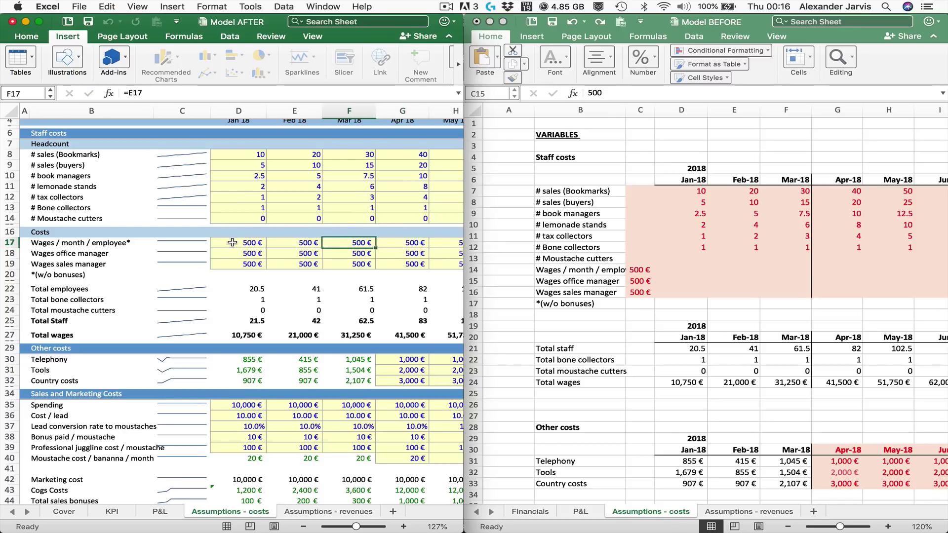
pyautogui.press('Right')
pyautogui.press('Left')
pyautogui.write('600')
pyautogui.press('Return')
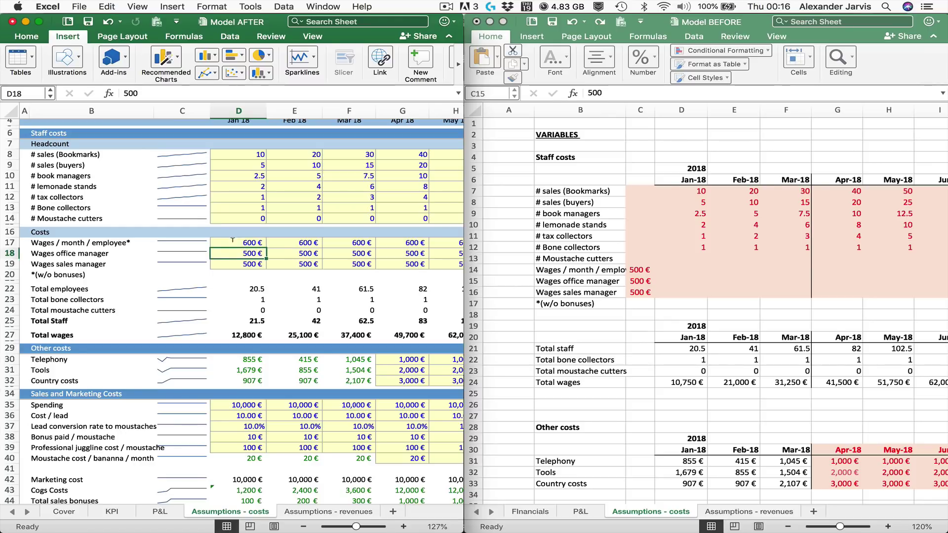
pyautogui.press('super+z')
# Set the Jun 18 Wages / month / employee value in I17 to 700 € on Model AFTER's costs sheet.
pyautogui.press('Right')
pyautogui.press('Right')
pyautogui.press('Right')
pyautogui.press('Right')
pyautogui.press('Right')
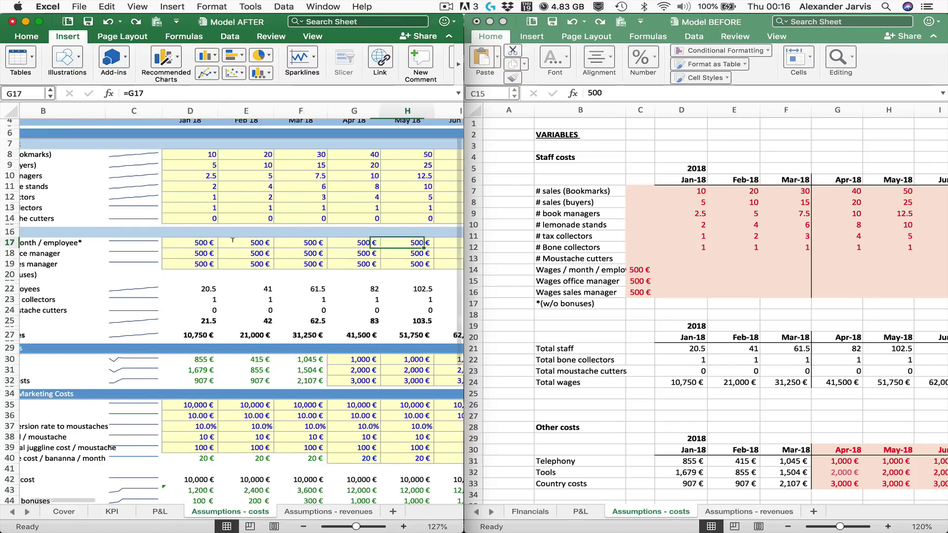
pyautogui.write('700')
pyautogui.press('Return')
# Compare the Jan 18 to May 18 wages in D17:H17 with the months from Jun 18 onward.
pyautogui.press('Up')
pyautogui.press('Left')
pyautogui.hotkey('shift', 'Left')
pyautogui.hotkey('shift', 'Left')
pyautogui.hotkey('shift', 'Left')
pyautogui.hotkey('shift', 'Left')
pyautogui.press('Right')
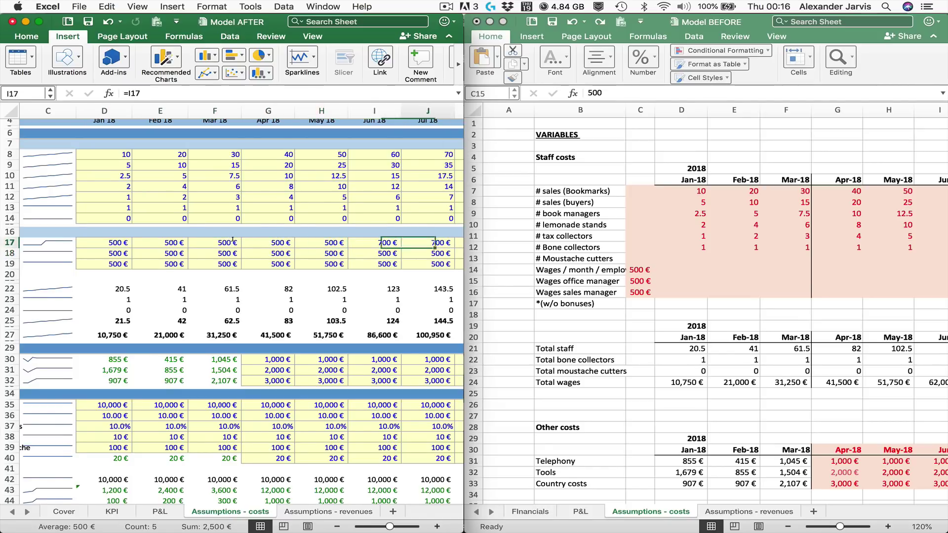
pyautogui.press('Right')
pyautogui.press('Right')
# Undo the last wage change and return to the start of row 17 on Model AFTER's costs sheet.
pyautogui.press('super+c')
pyautogui.press('Left')
pyautogui.press('Left')
pyautogui.press('Left')
pyautogui.press('Left')
pyautogui.press('Left')
pyautogui.press('Left')
pyautogui.press('Left')
pyautogui.press('Left')
pyautogui.press('Left')
pyautogui.press('Left')
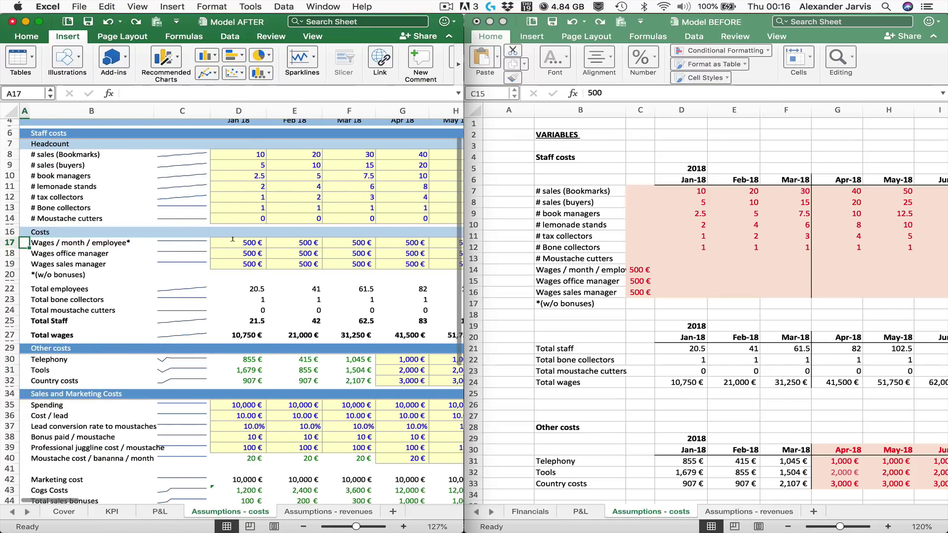
# Compare the upper layouts of both Assumptions - costs sheets, selecting A1:G20 in Model BEFORE and empty row 20 in Model AFTER.
pyautogui.scroll(2, 233, 240)
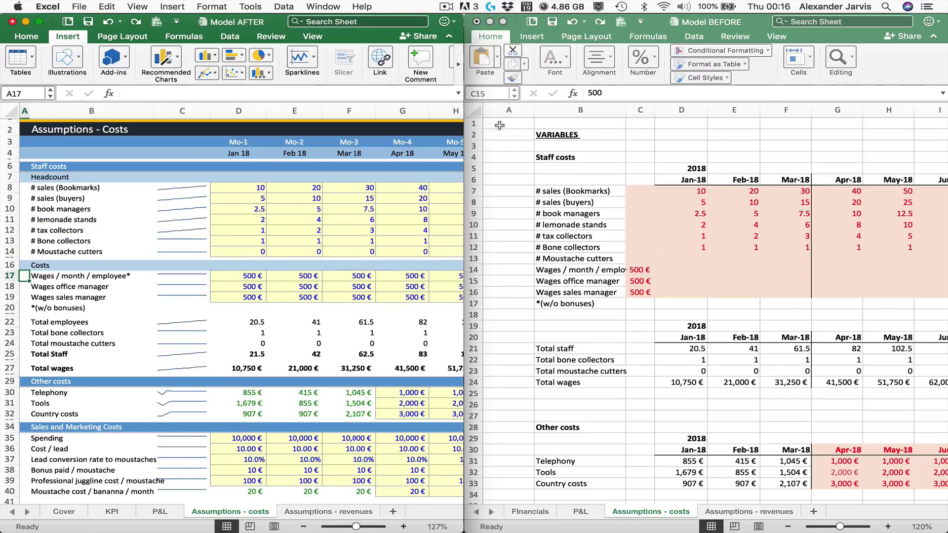
pyautogui.click(499, 126)
pyautogui.moveTo(499, 122); pyautogui.dragTo(821, 336)
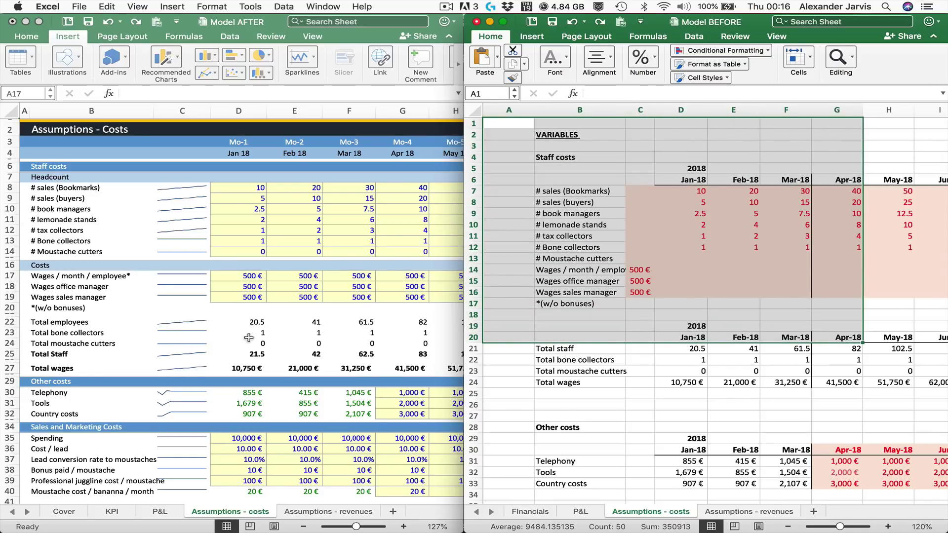
pyautogui.click(157, 312)
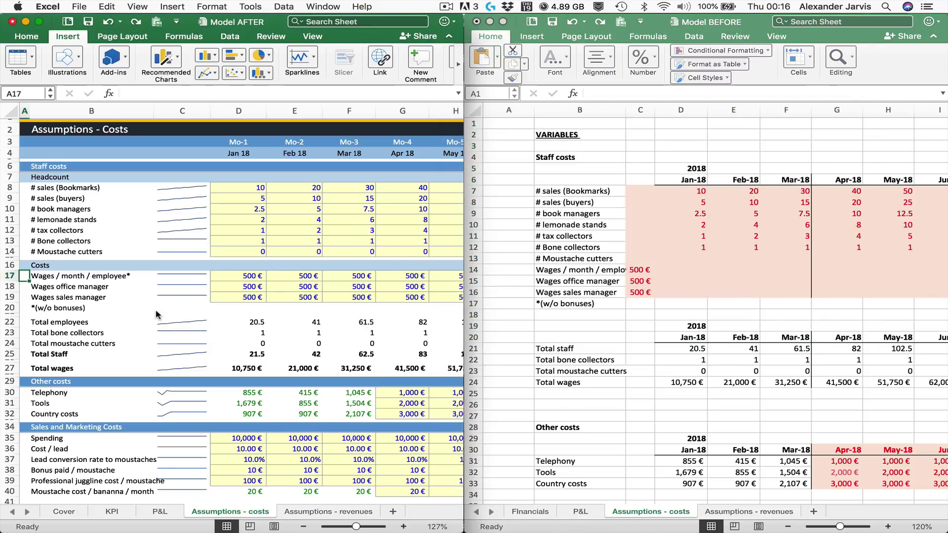
pyautogui.click(192, 310)
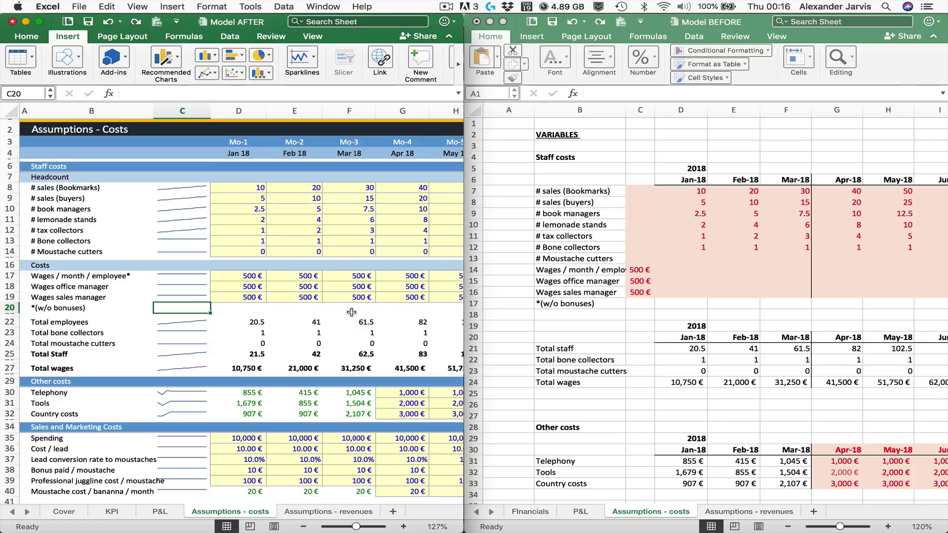
pyautogui.click(589, 168)
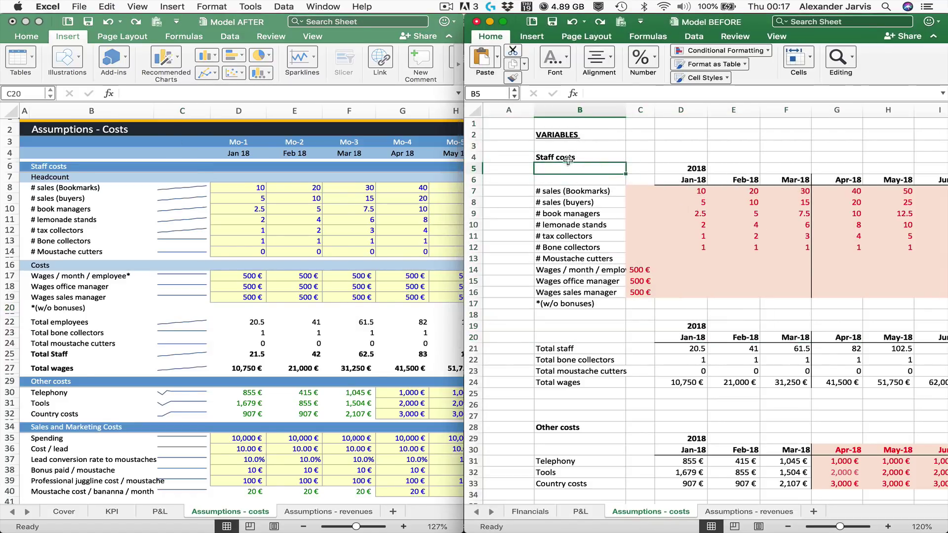
# Enlarge the Model BEFORE window to the full screen width and toggle its gridline display off and back on.
pyautogui.click(504, 21)
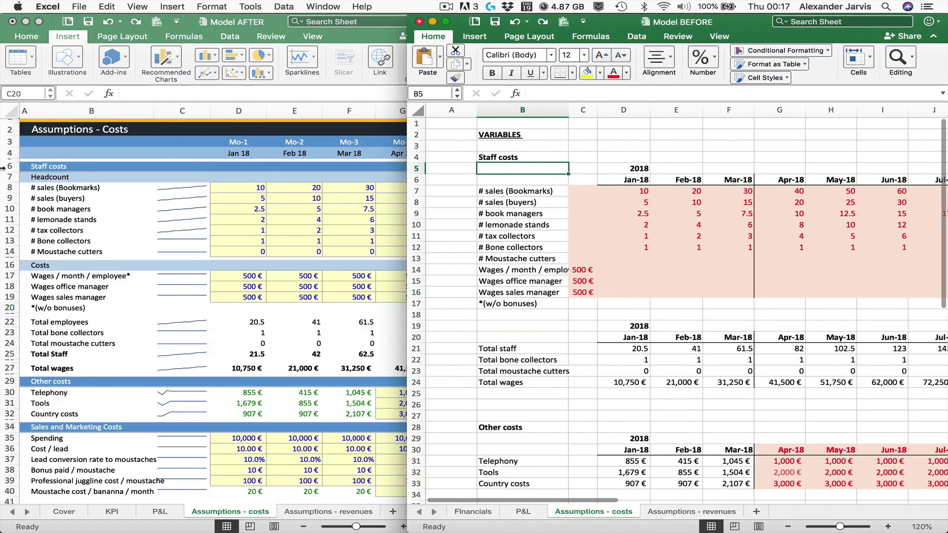
pyautogui.click(184, 37)
pyautogui.click(119, 38)
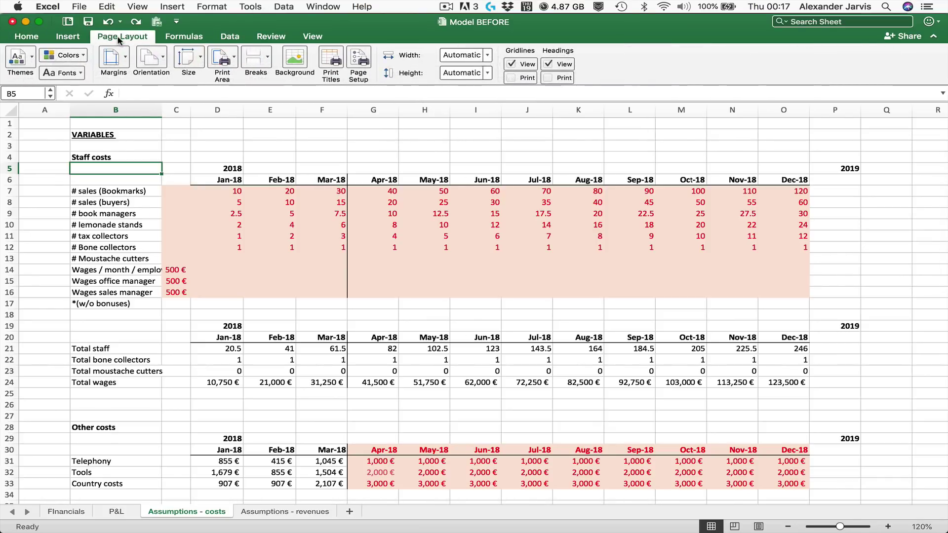
pyautogui.click(511, 65)
pyautogui.click(511, 65)
pyautogui.click(511, 65)
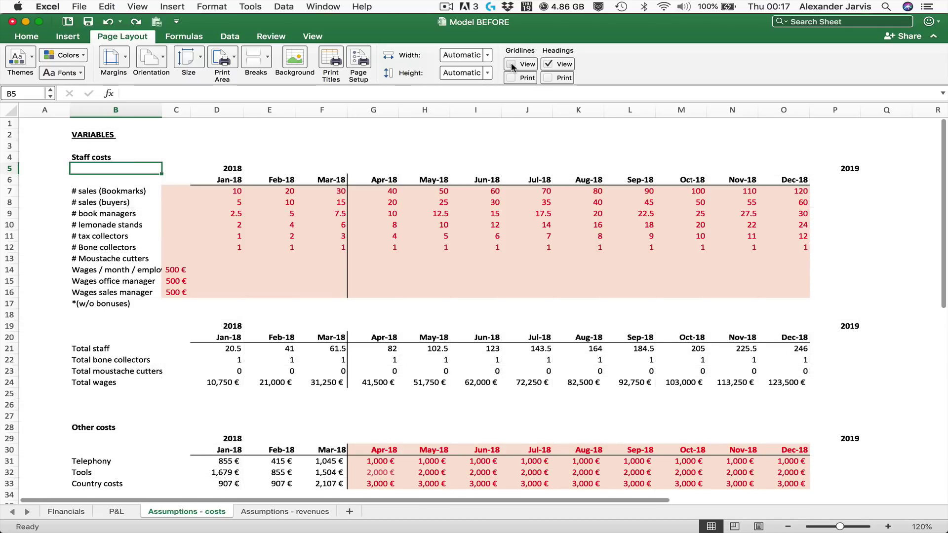
pyautogui.click(511, 65)
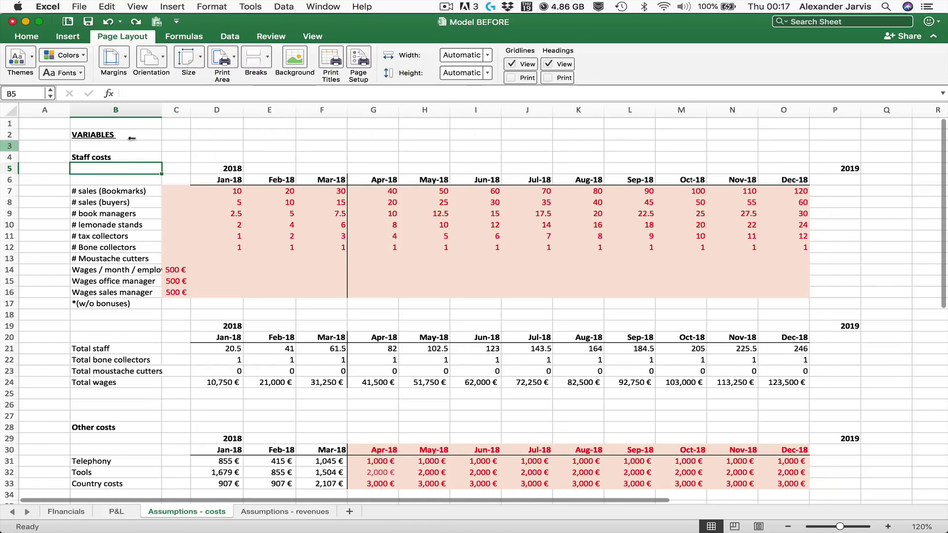